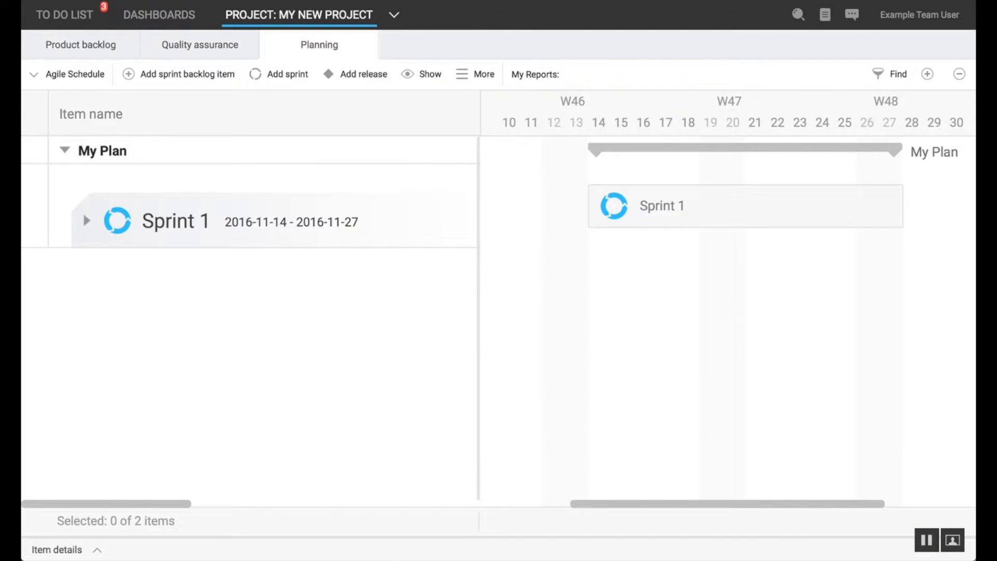
Add the Team Blue group to the members of My New Project.
click(474, 74)
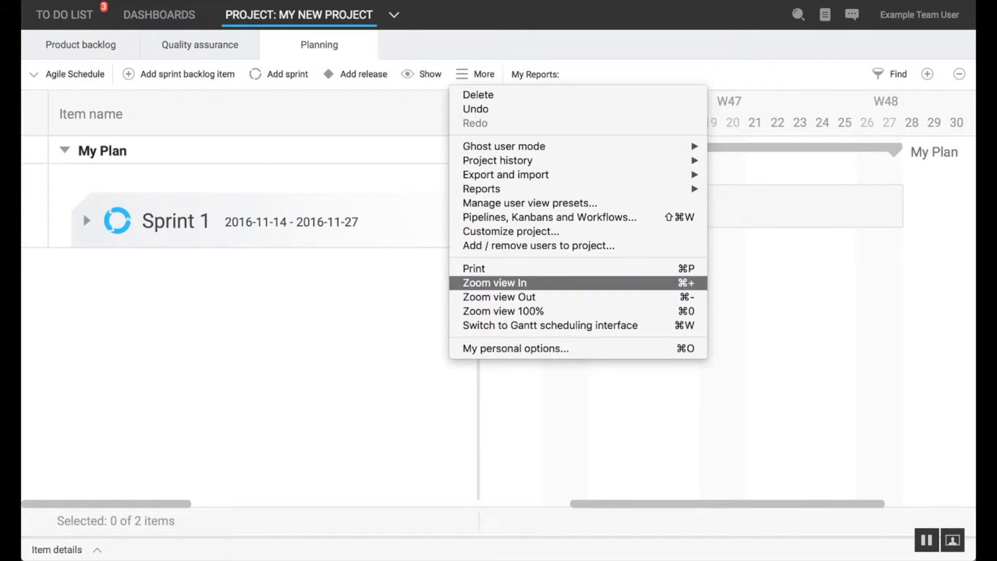
key(Return)
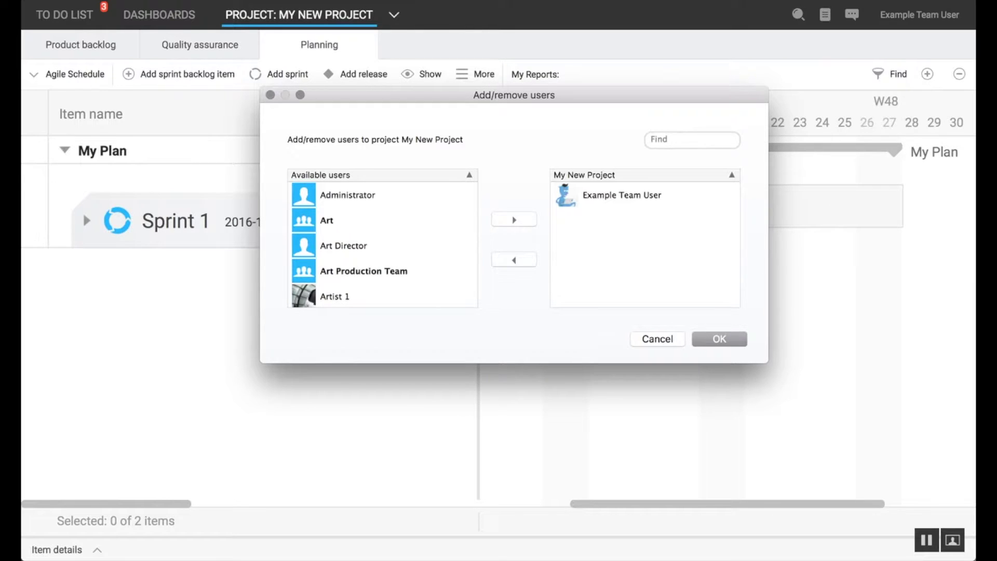
text(blu)
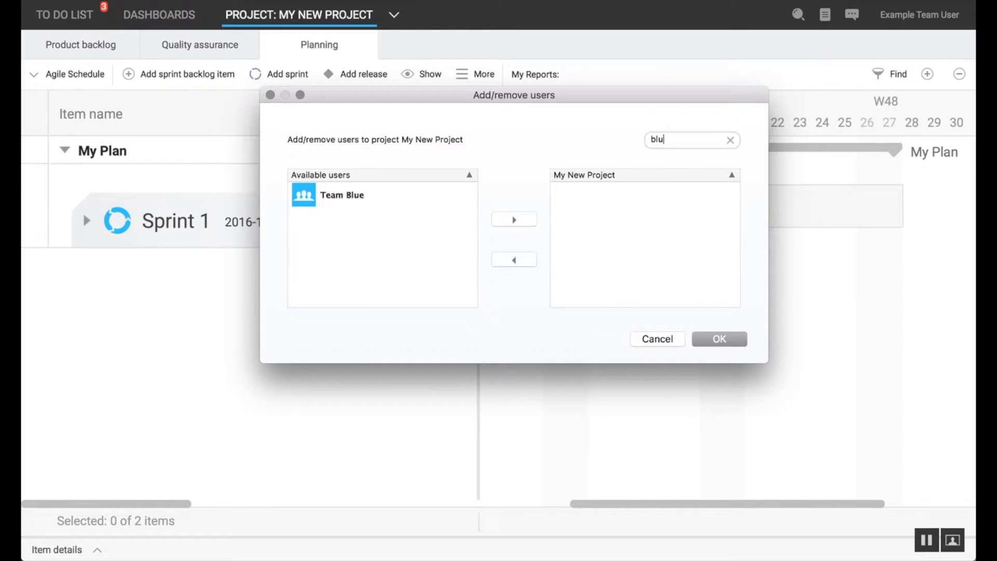
double_click(341, 196)
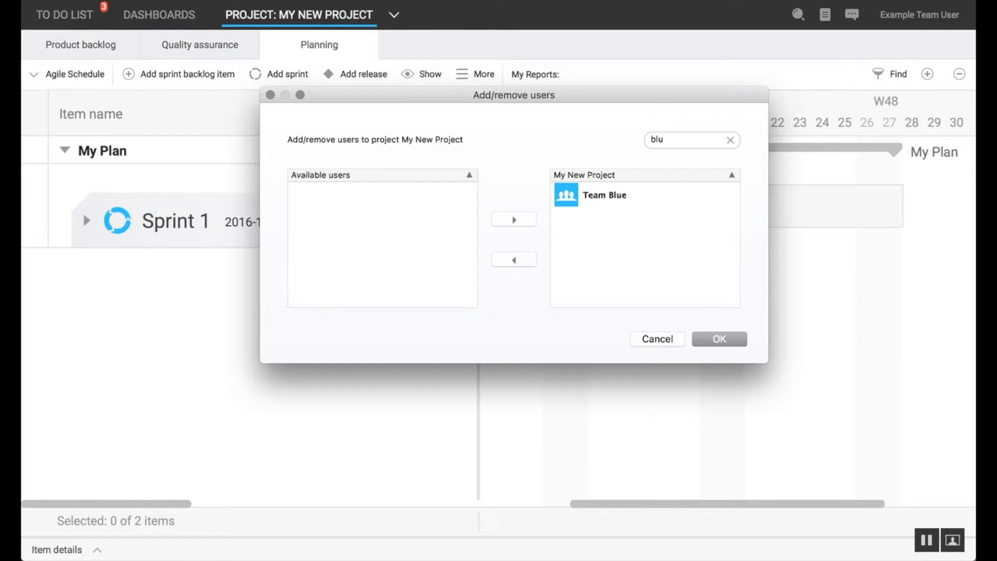
click(719, 339)
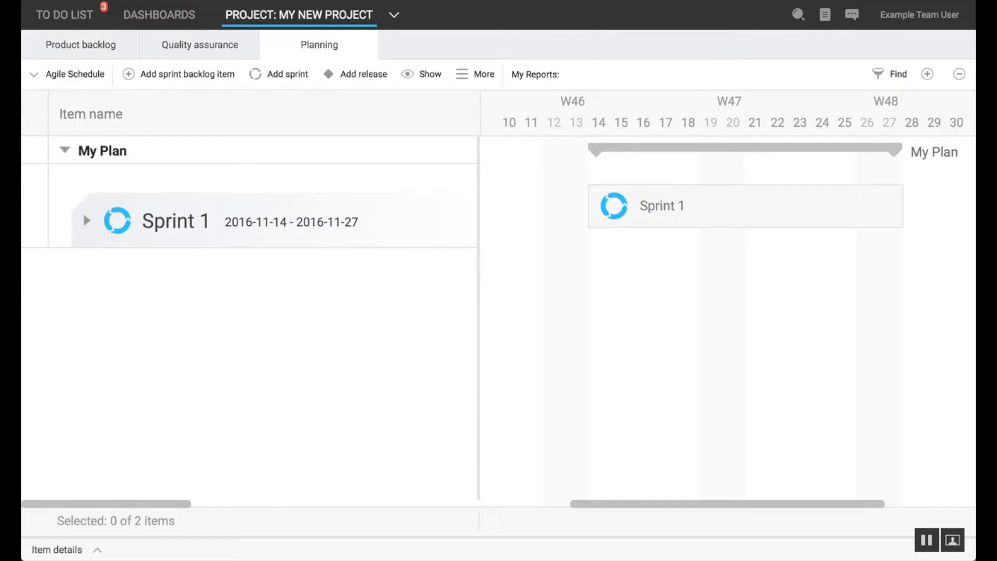
Delegate the My Plan item to the project's developer user.
right_click(241, 158)
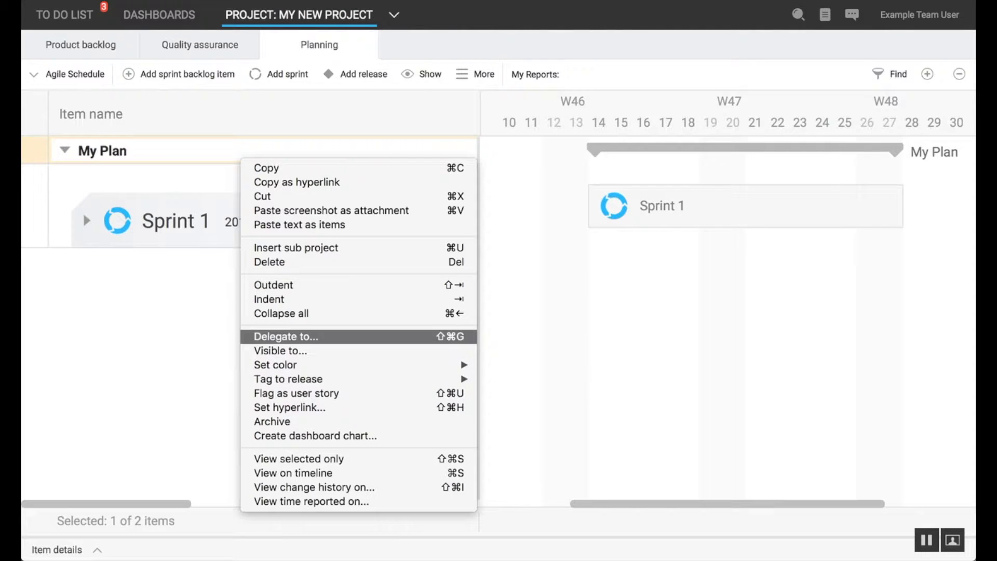
key(shift+super+g)
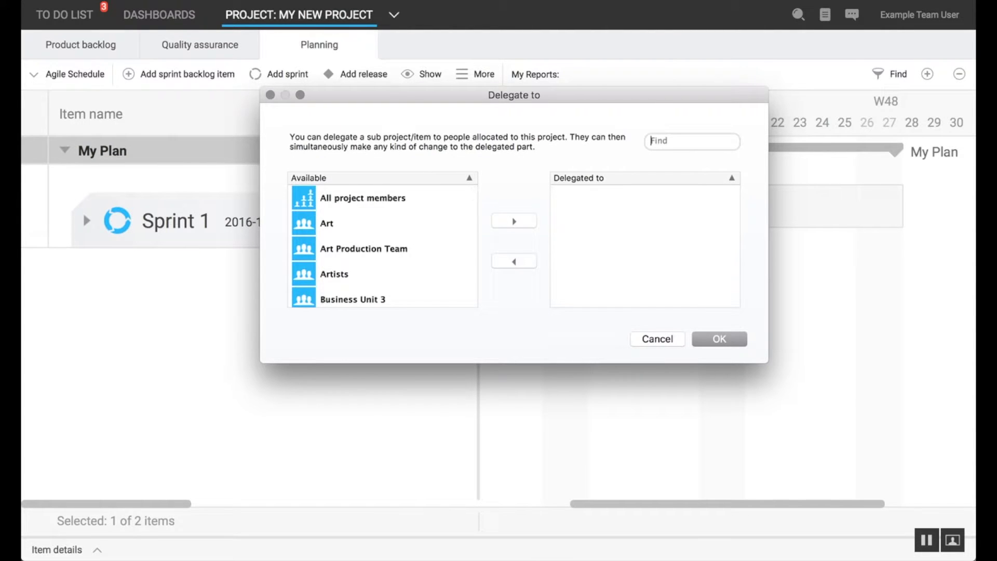
text(davi)
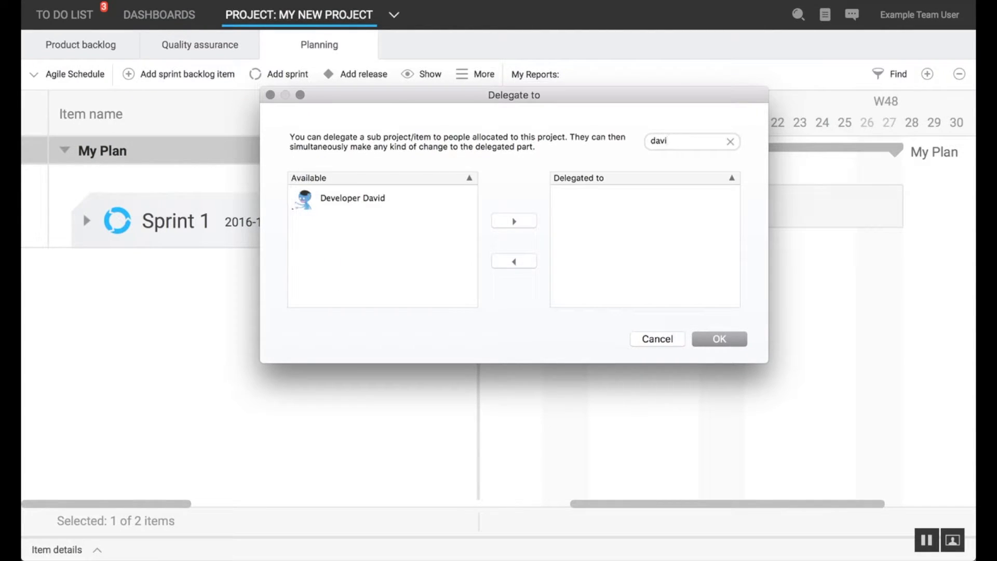
double_click(352, 198)
key(Return)
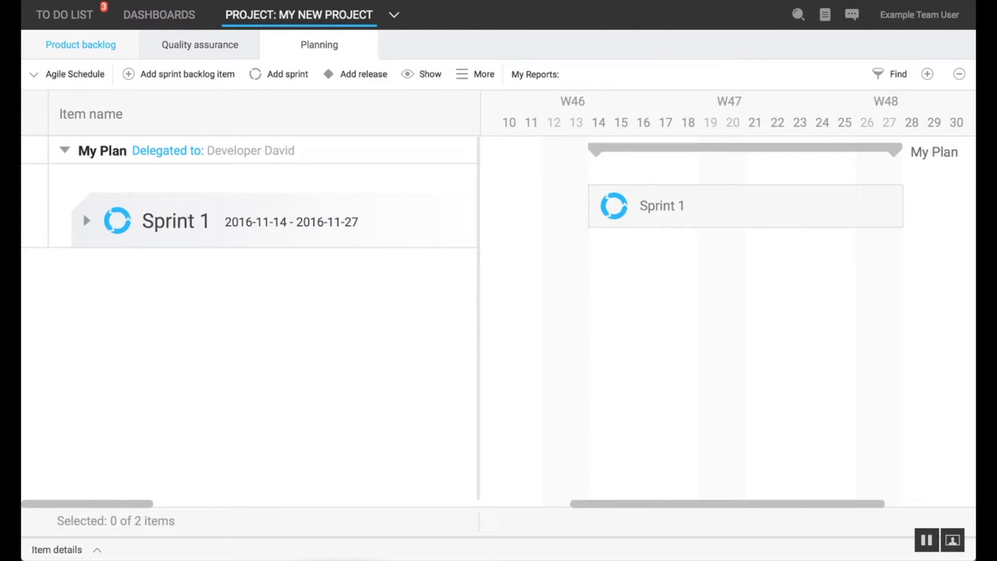
Give the product backlog's Team column the tooltip "This is the team that will deliver the feature. Owner:" followed by the owner's first name.
click(80, 45)
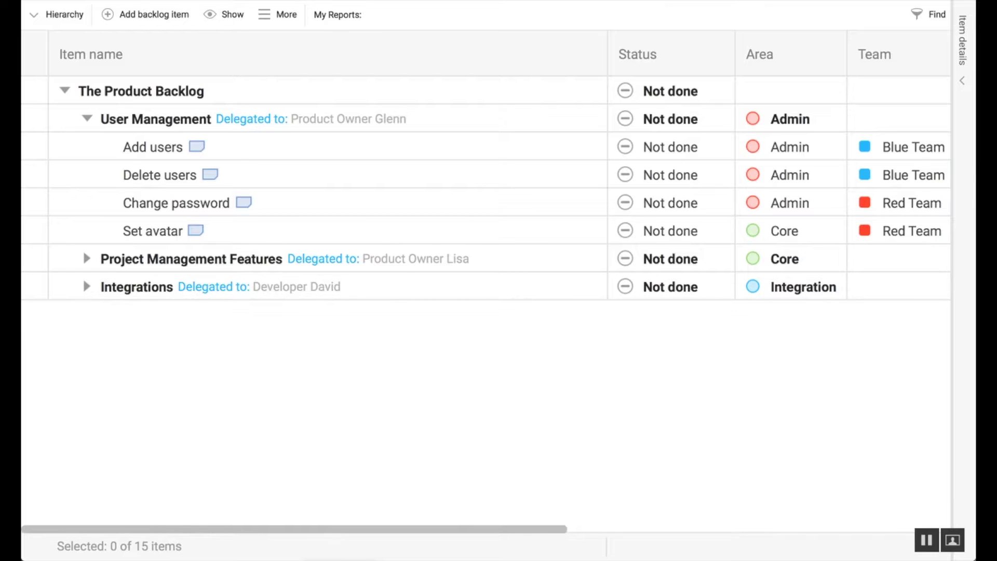
click(278, 15)
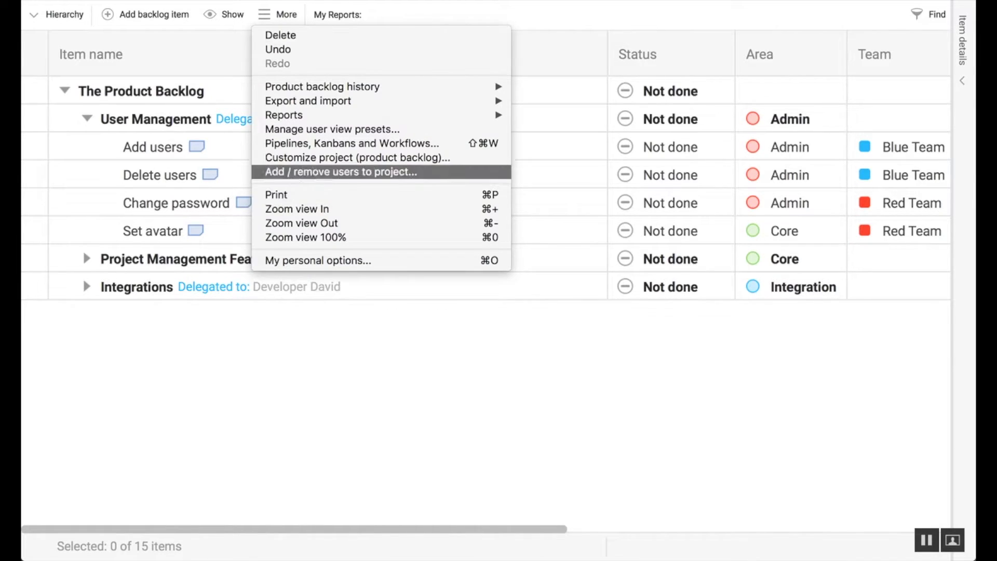
key(Return)
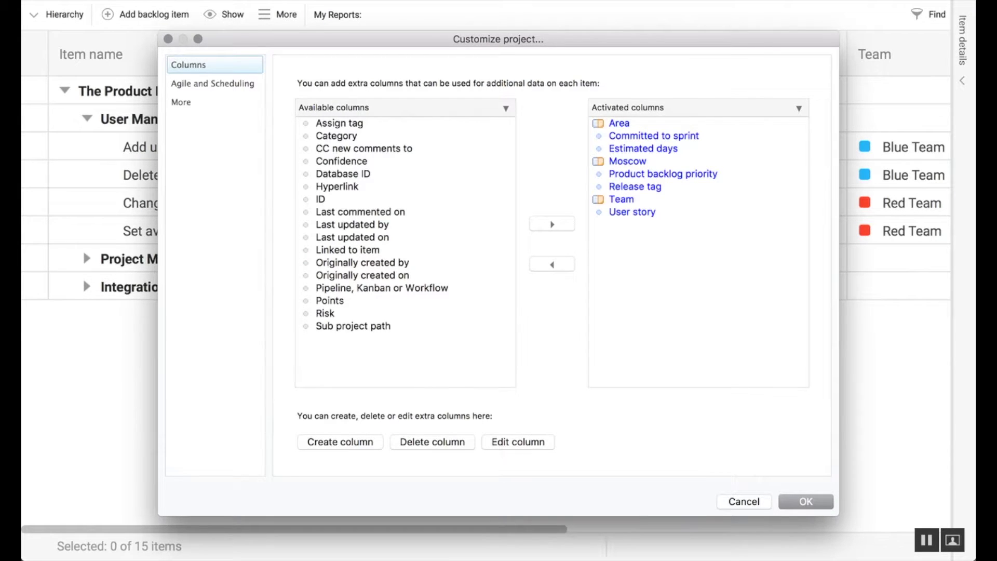
drag(498, 39, 468, 34)
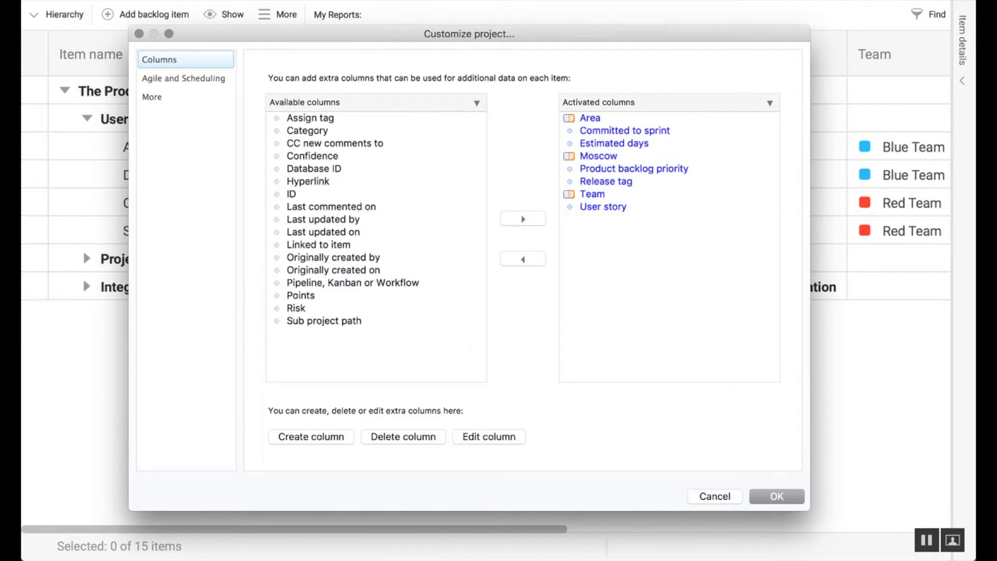
click(592, 194)
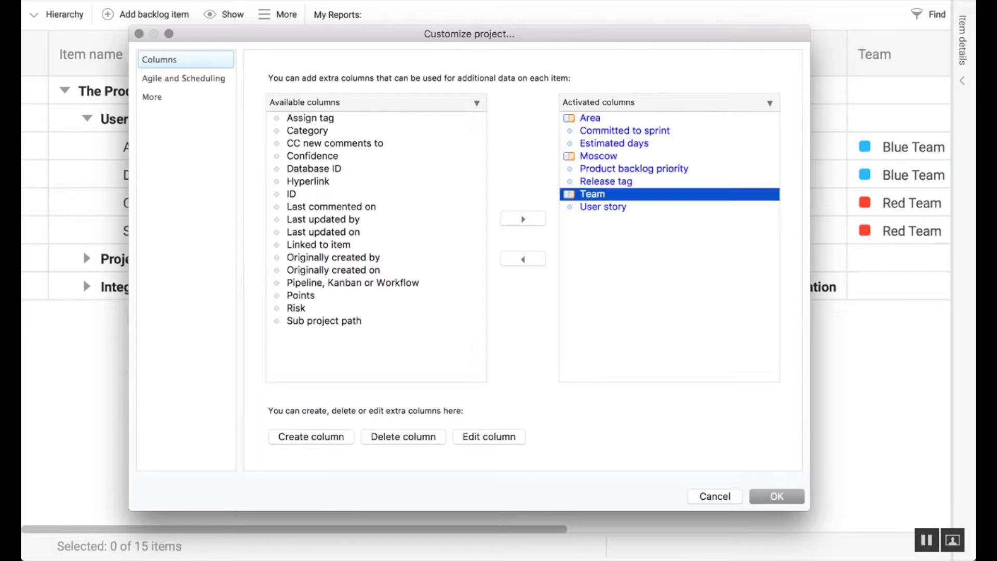
click(488, 436)
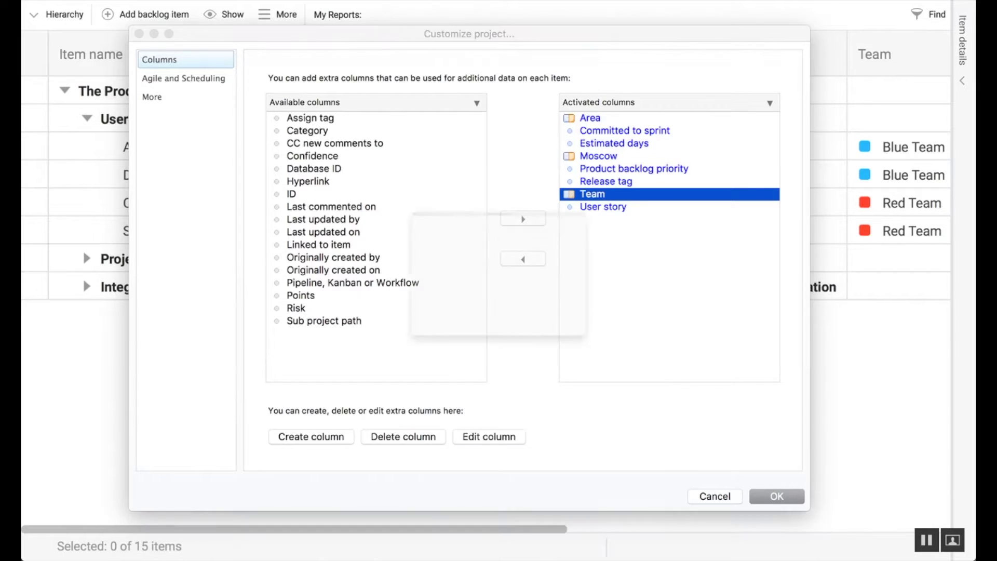
click(214, 84)
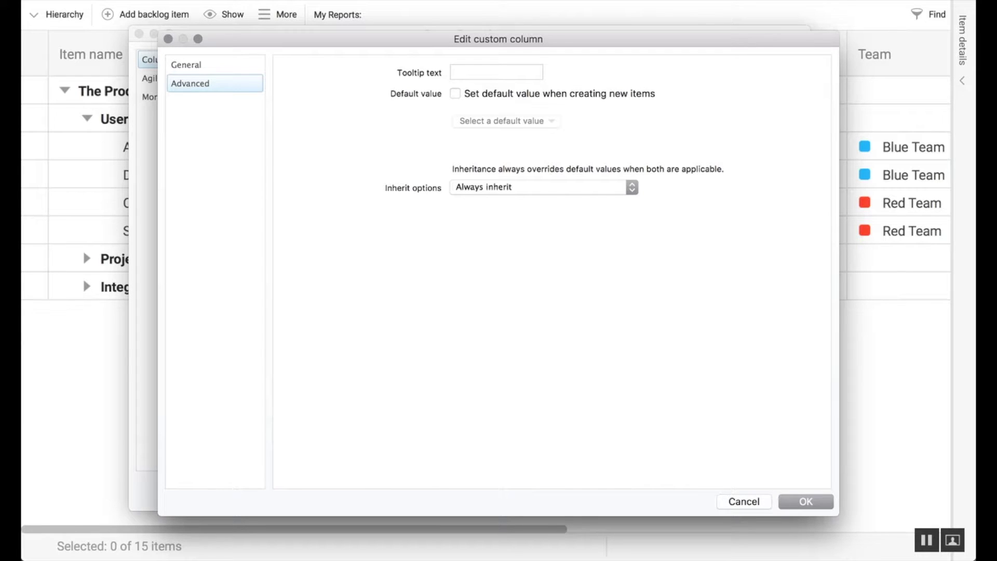
text(This is the team tha)
text(t will deliver)
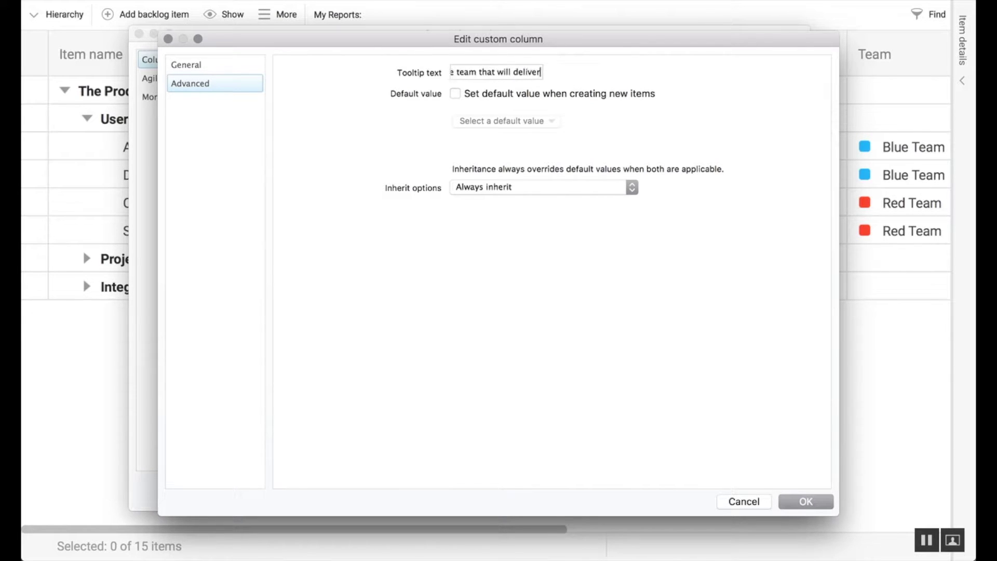
text( the feature. )
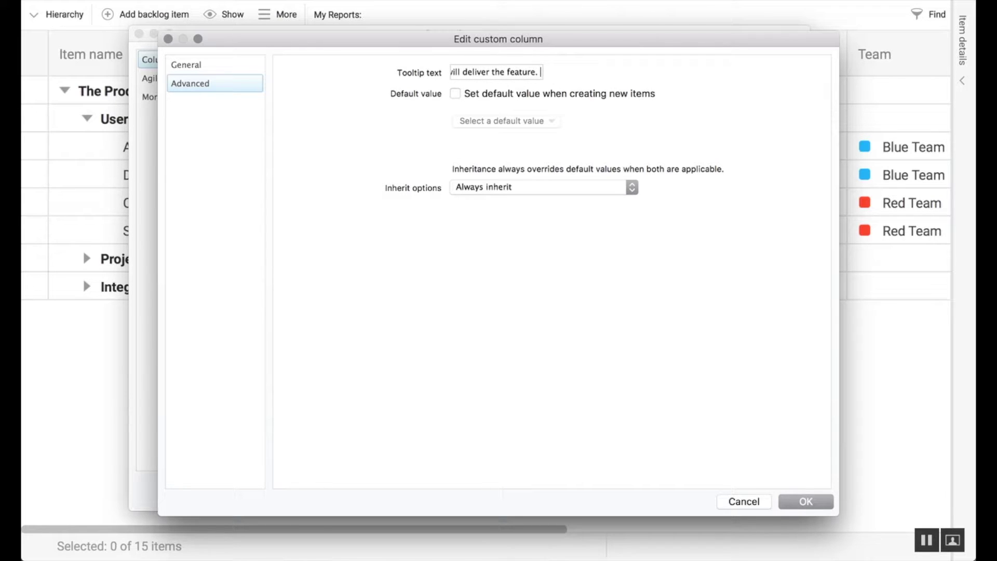
text(Owner: Johan)
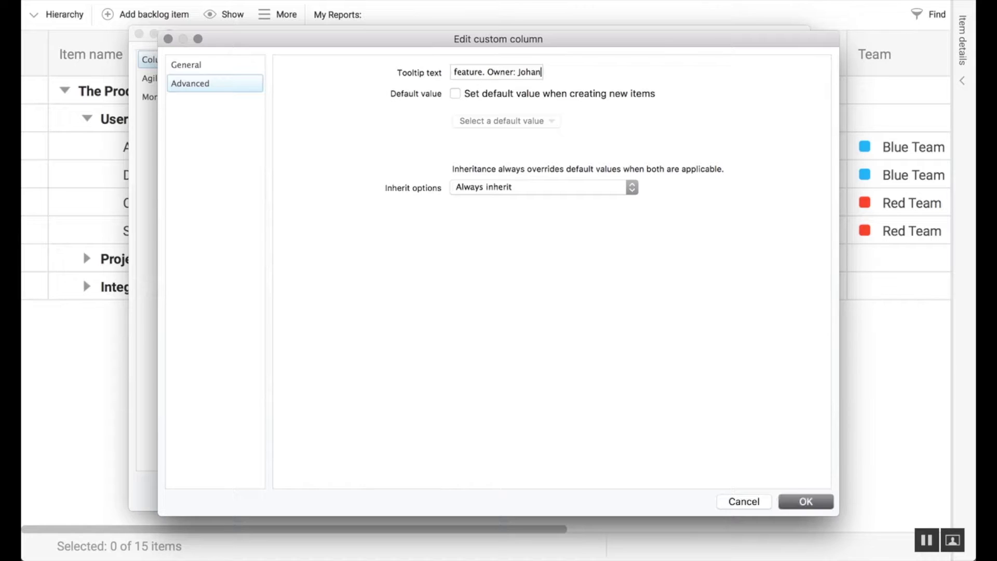
key(Return)
key(Return)
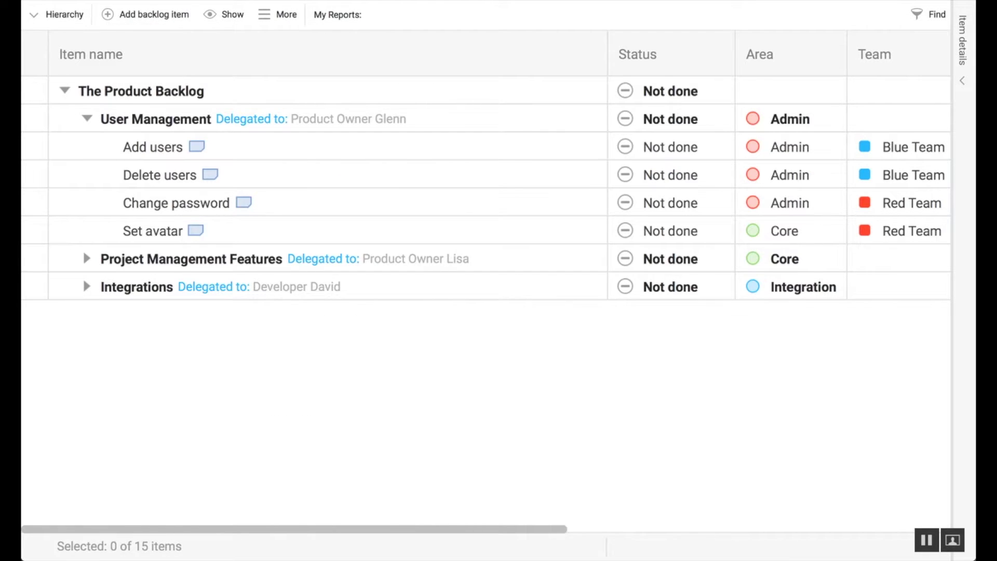
mouse_move(883, 54)
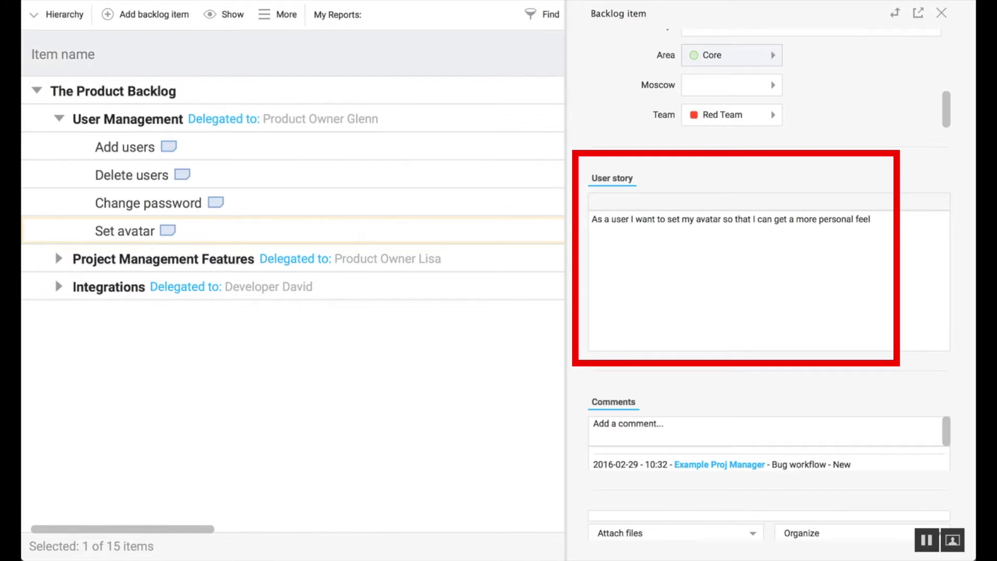
Give the User story column a three-line default value for new items: "As a <user>", "I want to <action>", "so that <value>".
click(278, 15)
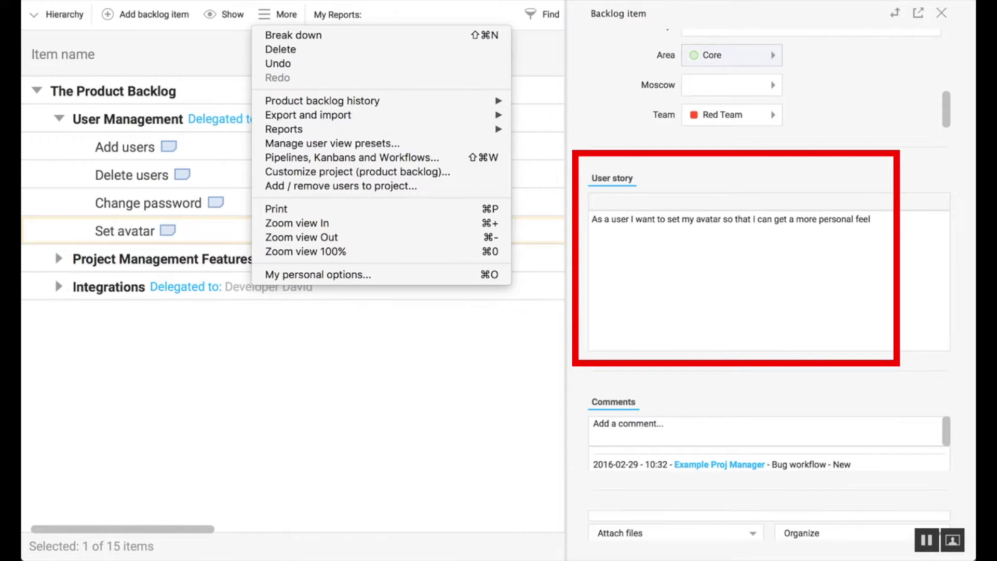
key(Return)
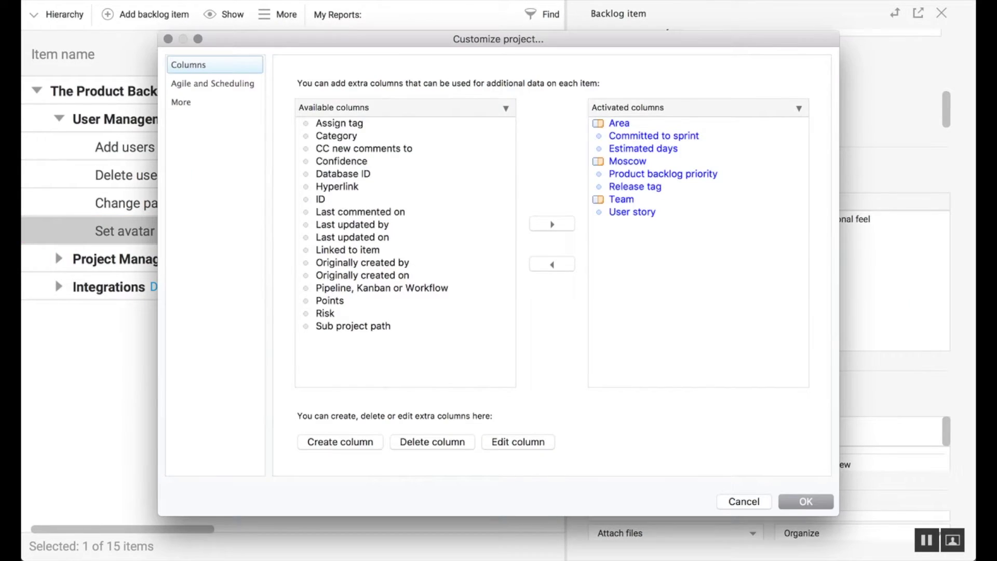
double_click(631, 212)
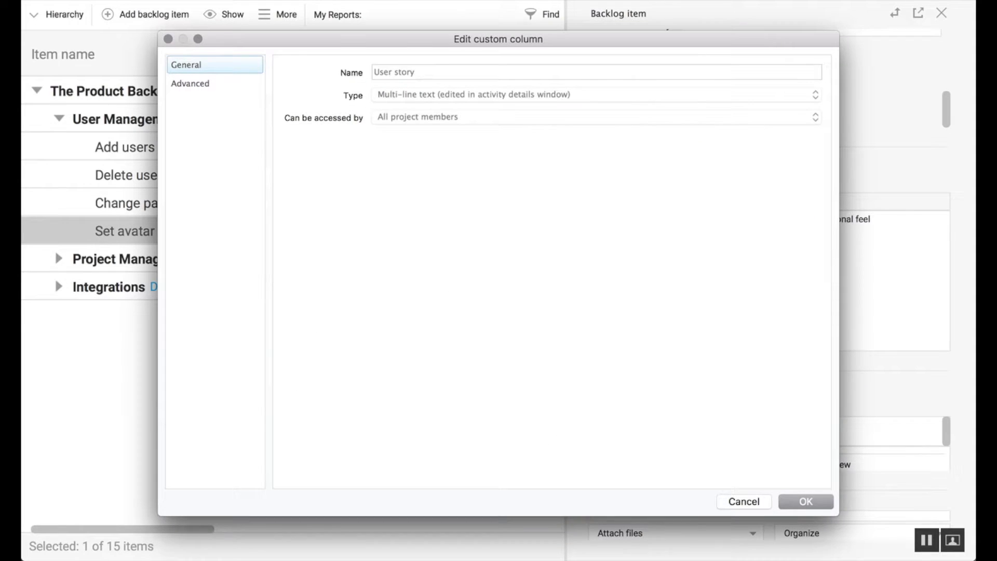
click(215, 83)
click(455, 94)
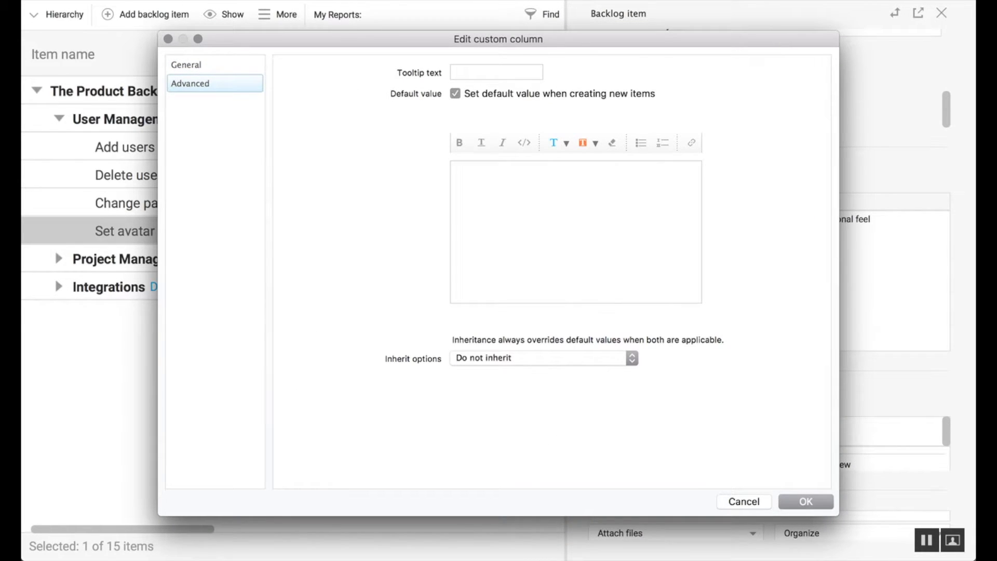
text(As a <user>)
key(Return)
text(I want to <action>)
key(Return)
text(so that <value>)
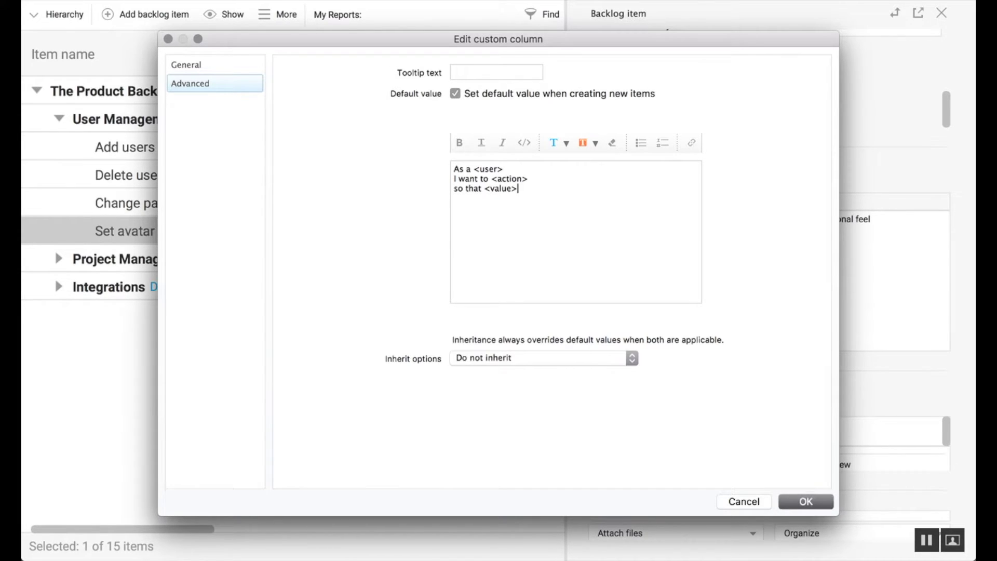
click(806, 501)
click(806, 502)
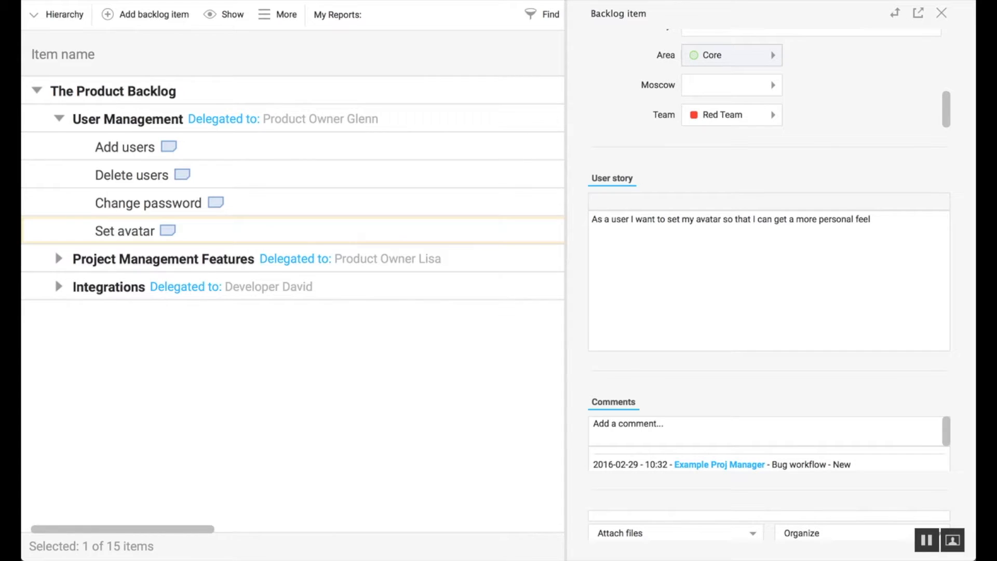
Add a backlog item named "New user story" below Set avatar in User Management.
key(Return)
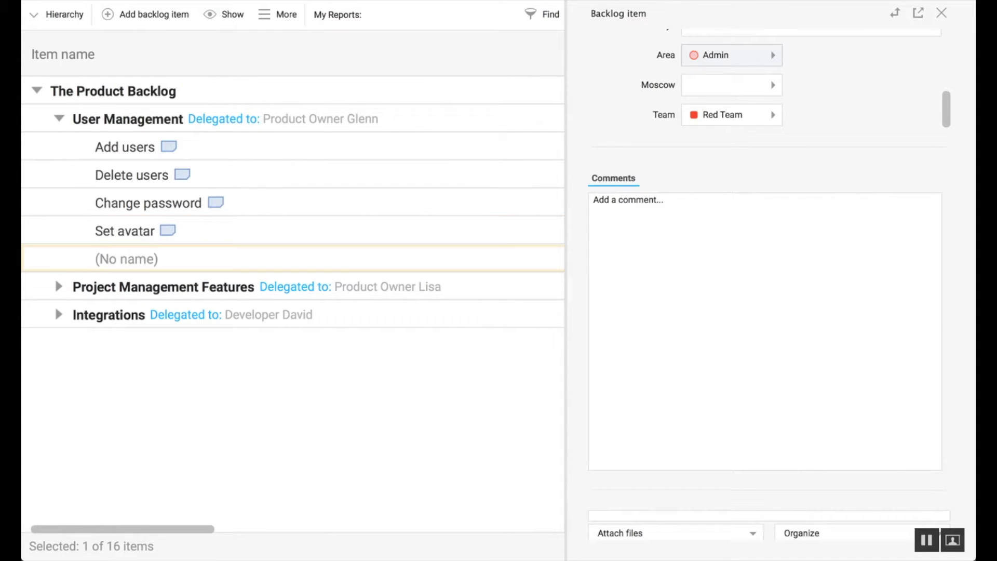
text(New user story)
key(Return)
key(Up)
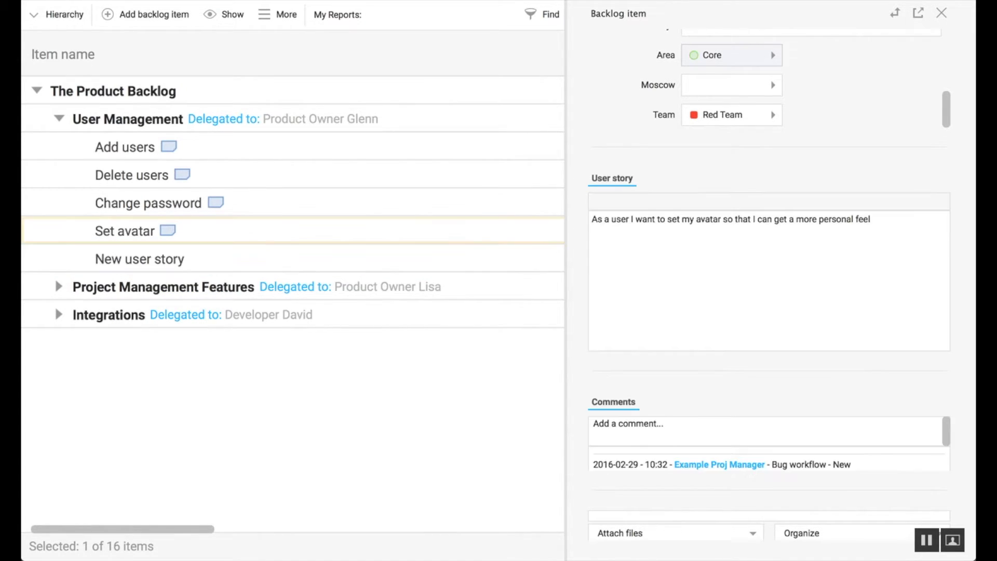
Flag the New user story item as a user story and close its item details.
right_click(298, 258)
click(338, 244)
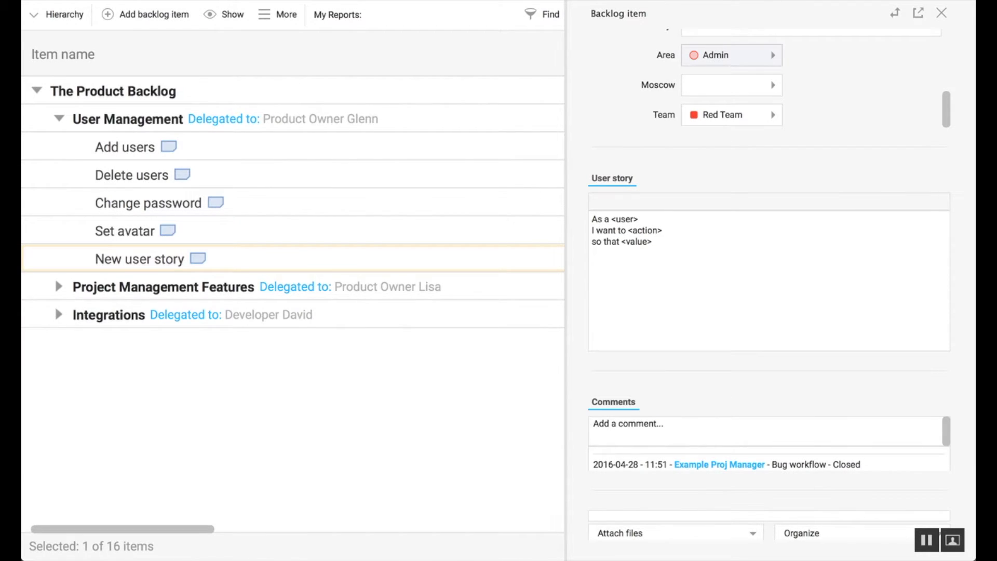
click(299, 258)
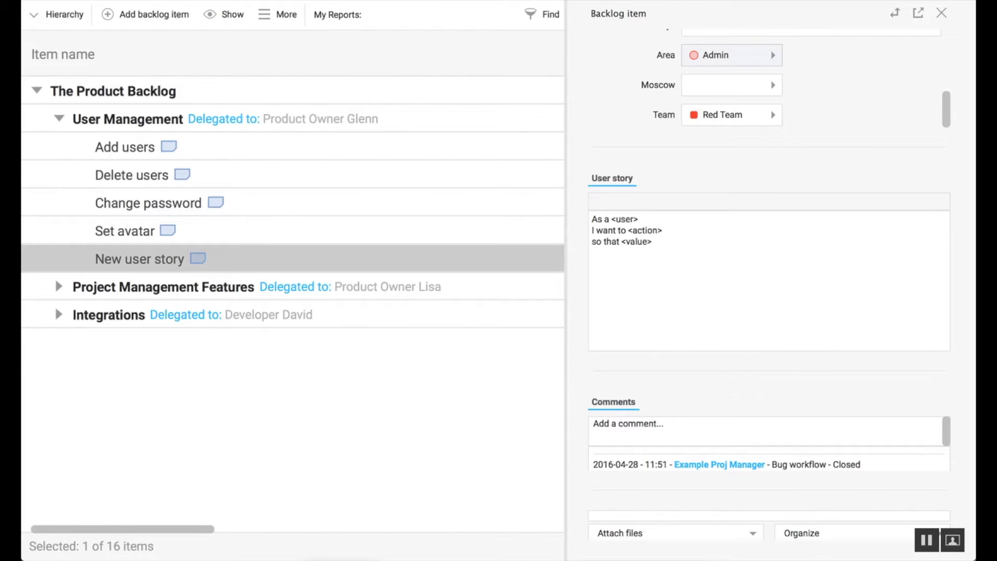
click(942, 12)
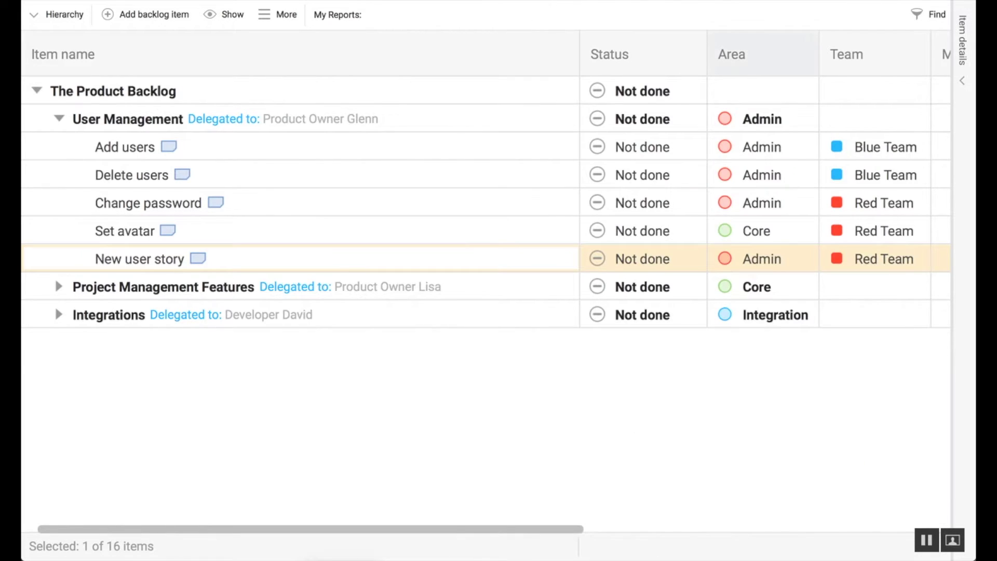
Review the inherit options in the product backlog Team column's advanced settings, keeping Always inherit.
click(278, 15)
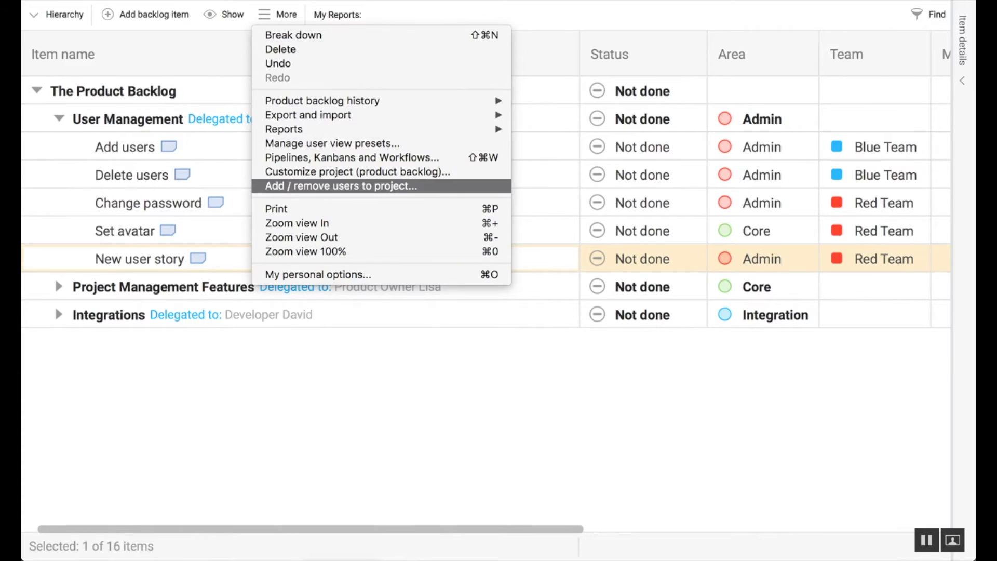
click(357, 172)
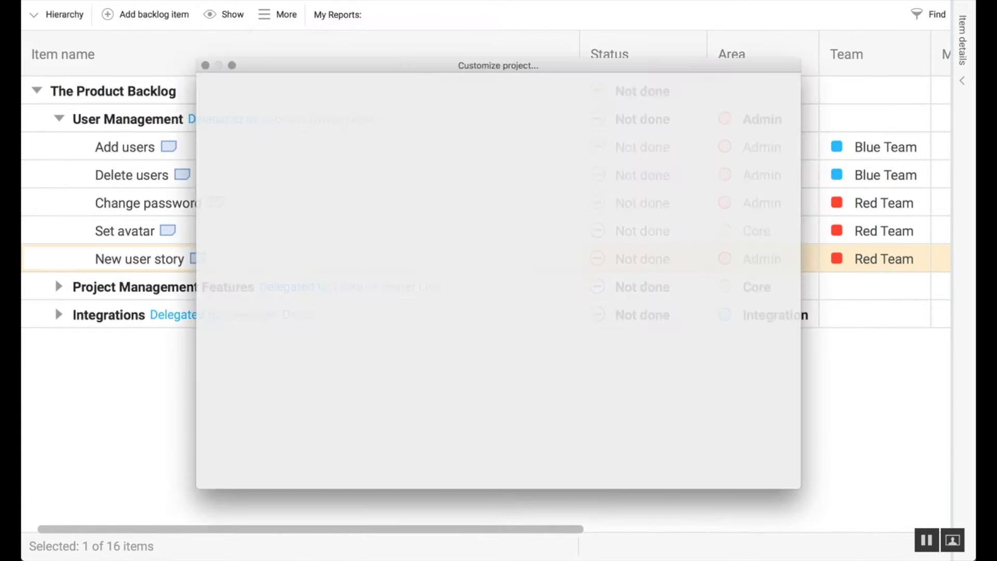
click(621, 200)
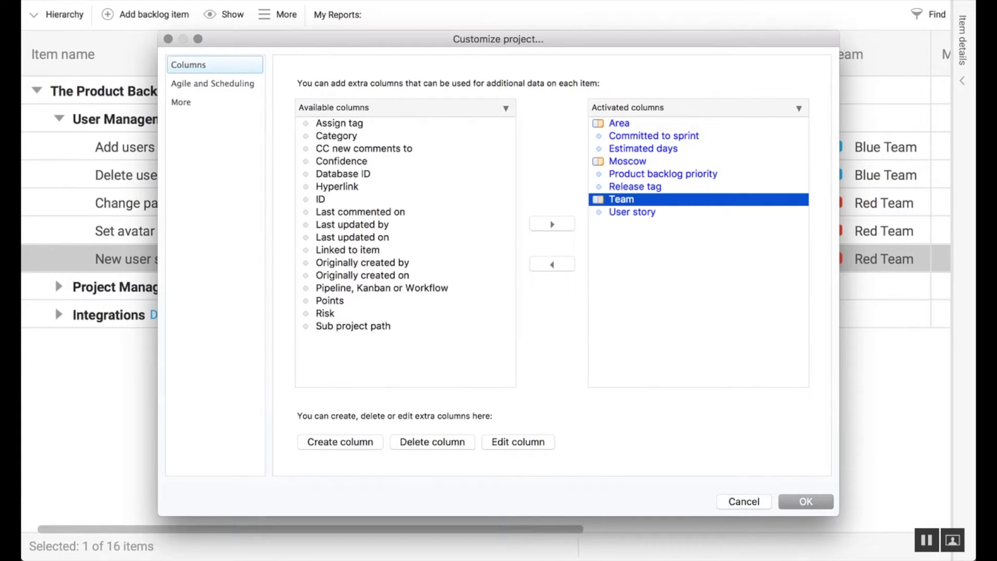
click(518, 442)
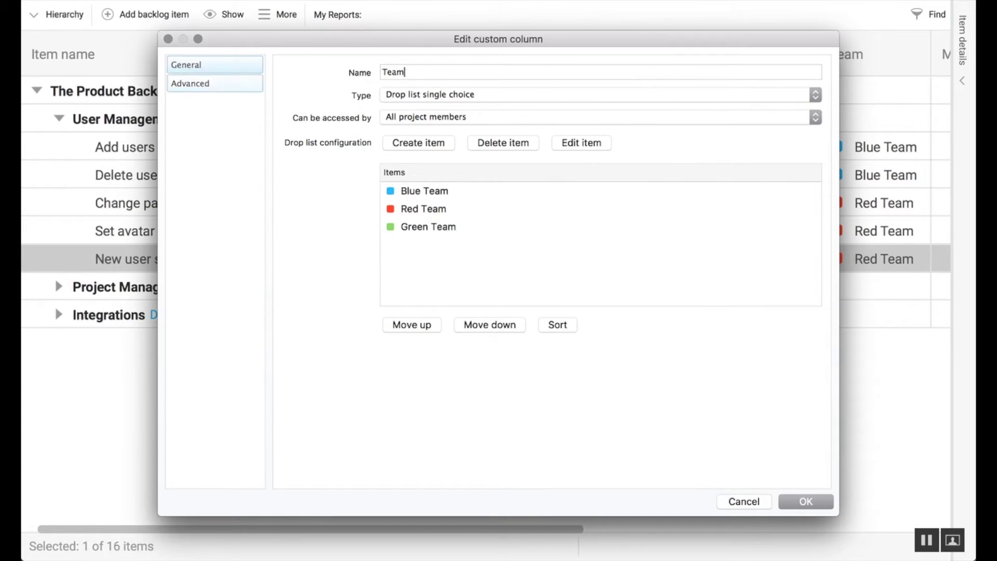
click(215, 84)
click(544, 188)
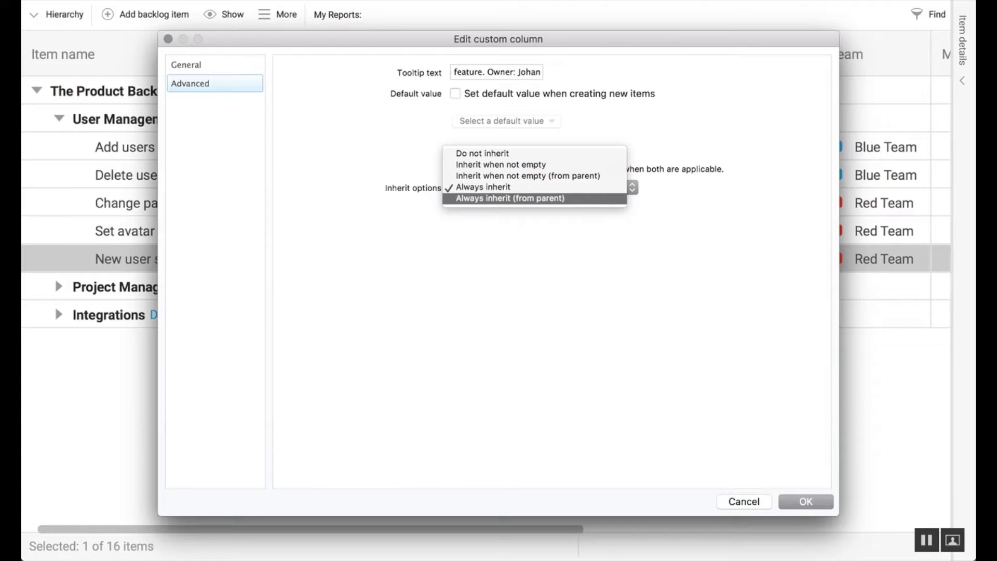
key(Escape)
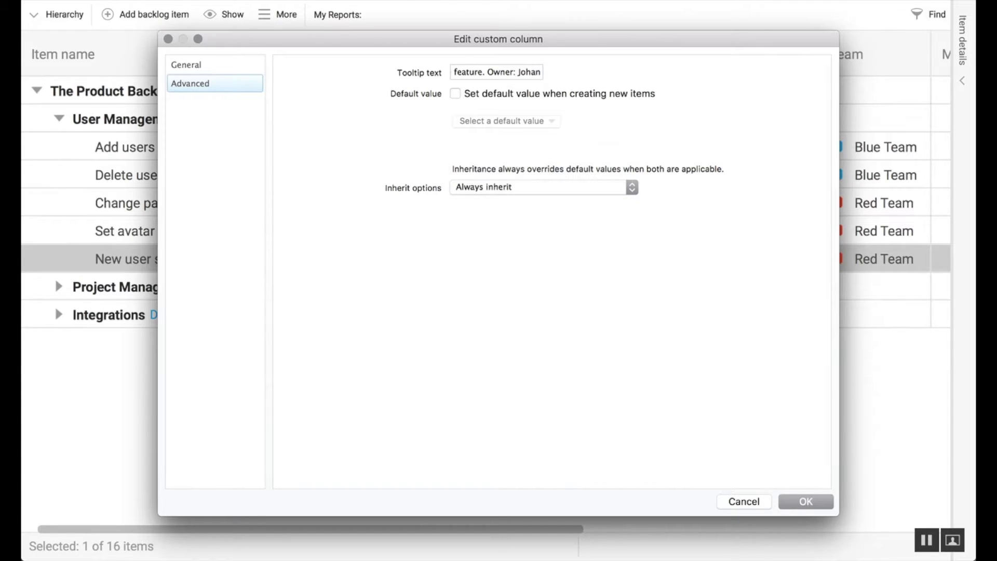
key(Escape)
key(Return)
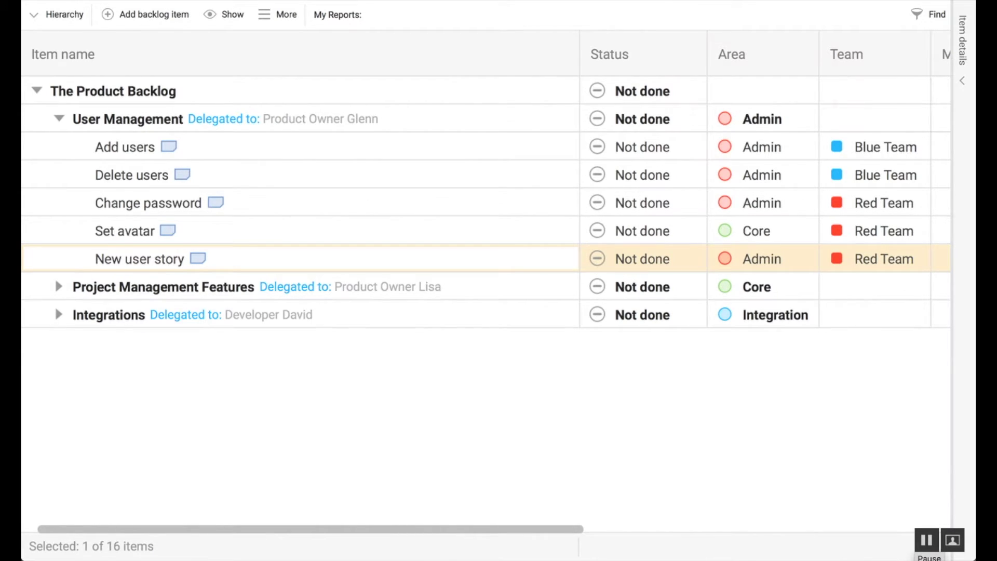
Add an unnamed backlog item below New user story in User Management.
key(Return)
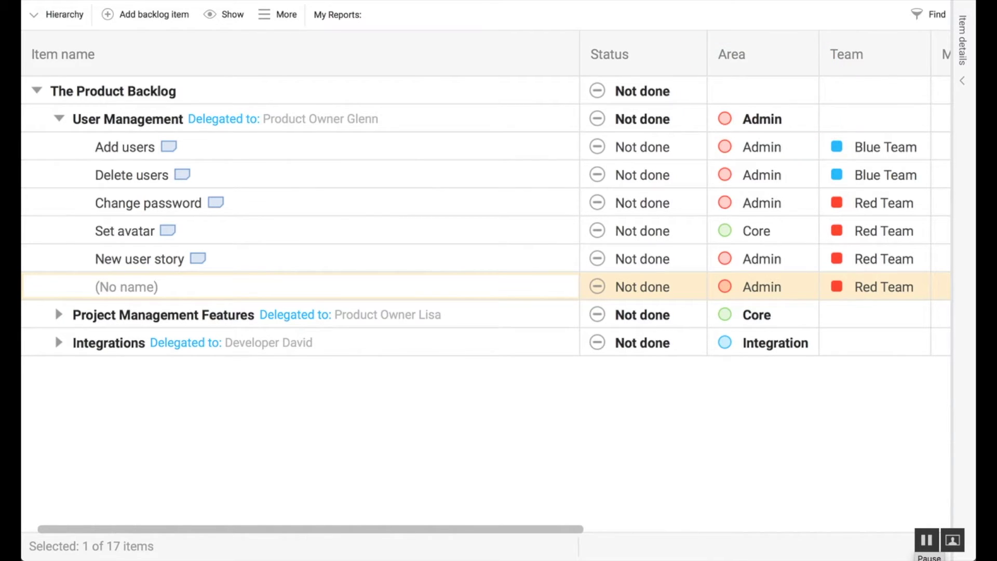
Switch the backlog to the Priority view and place the Moscow column directly after Product backlog priority.
scroll(486, 291, left, 1)
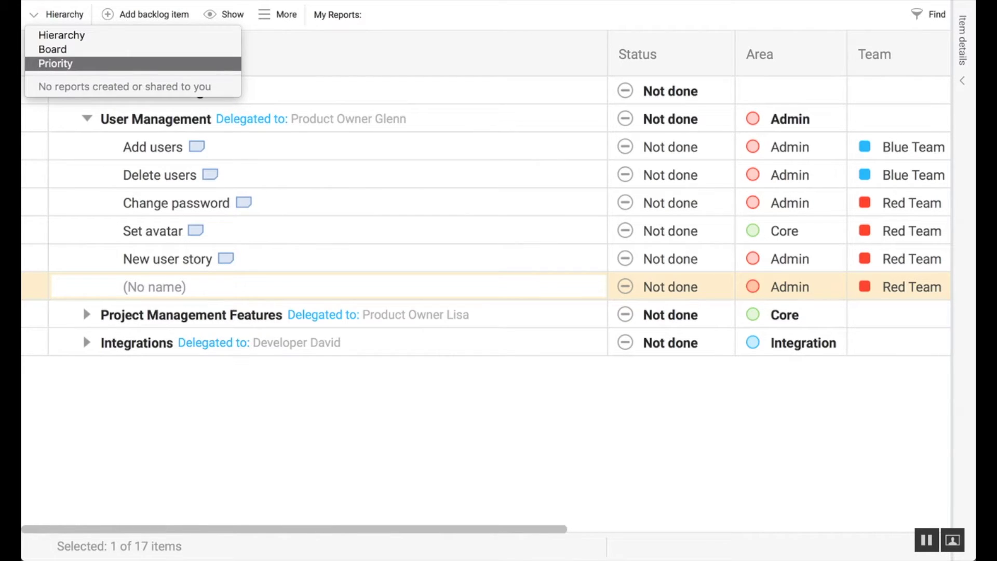
click(56, 64)
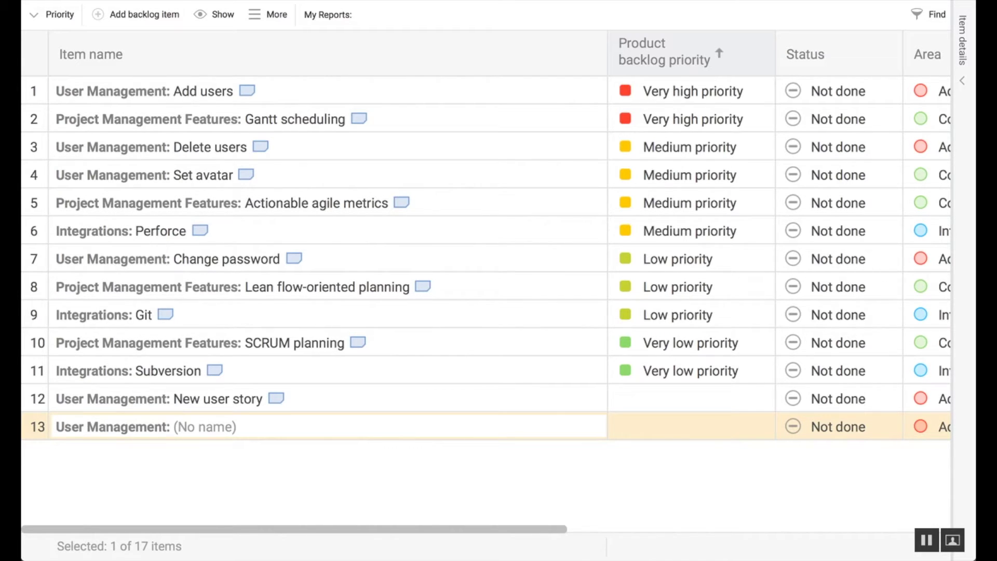
scroll(486, 260, right, 10)
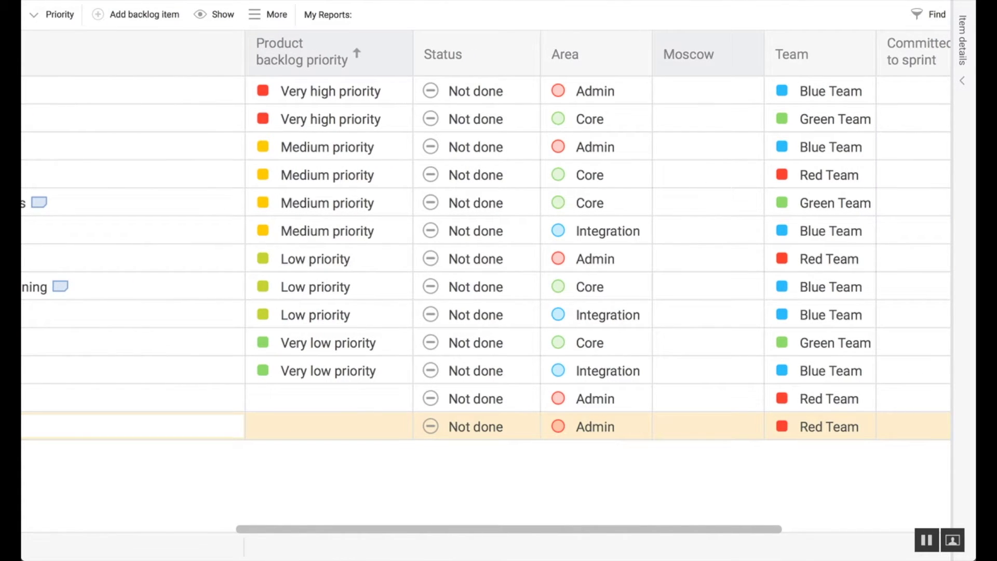
drag(689, 54, 447, 78)
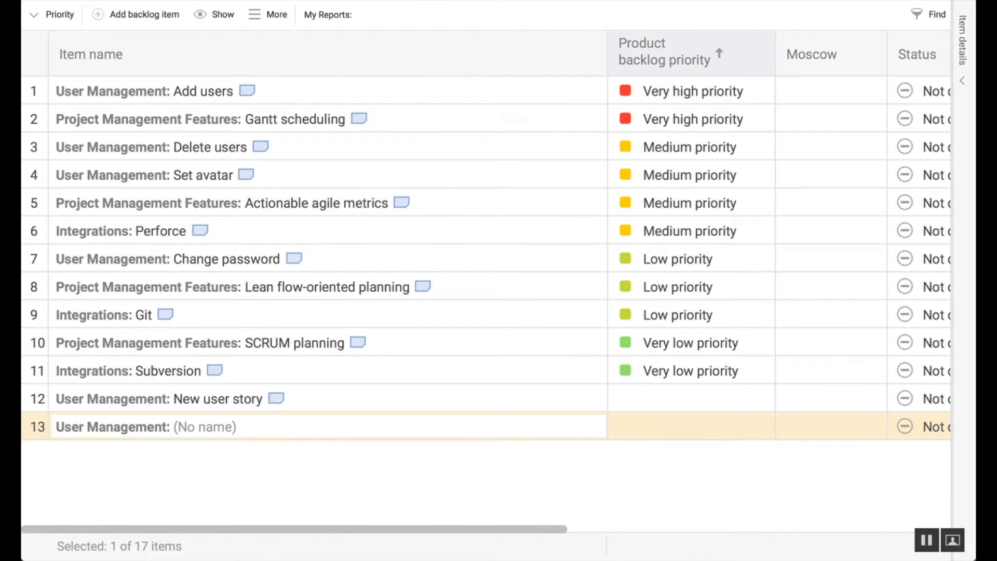
Look through the Moscow values available for the Add users item.
click(832, 91)
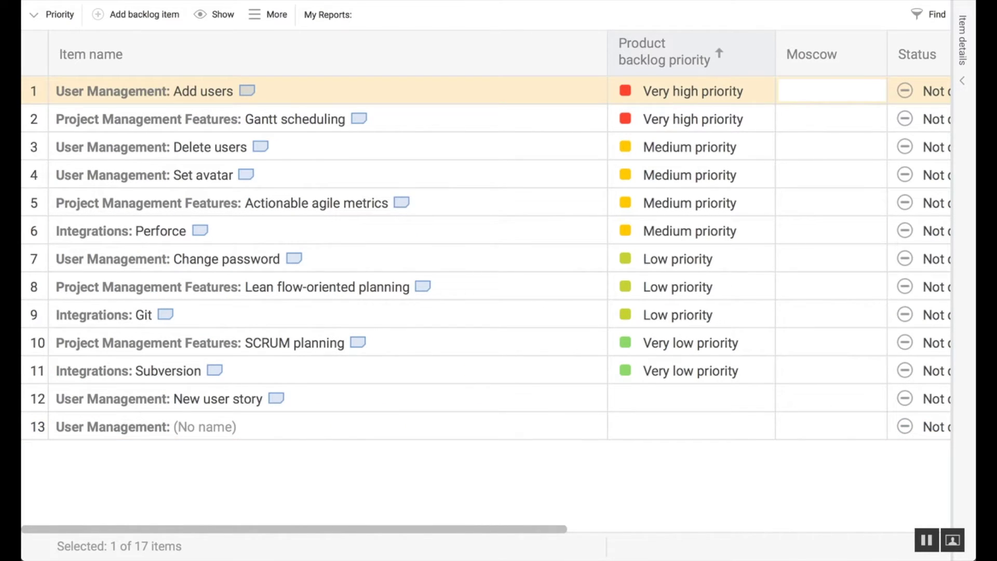
click(832, 91)
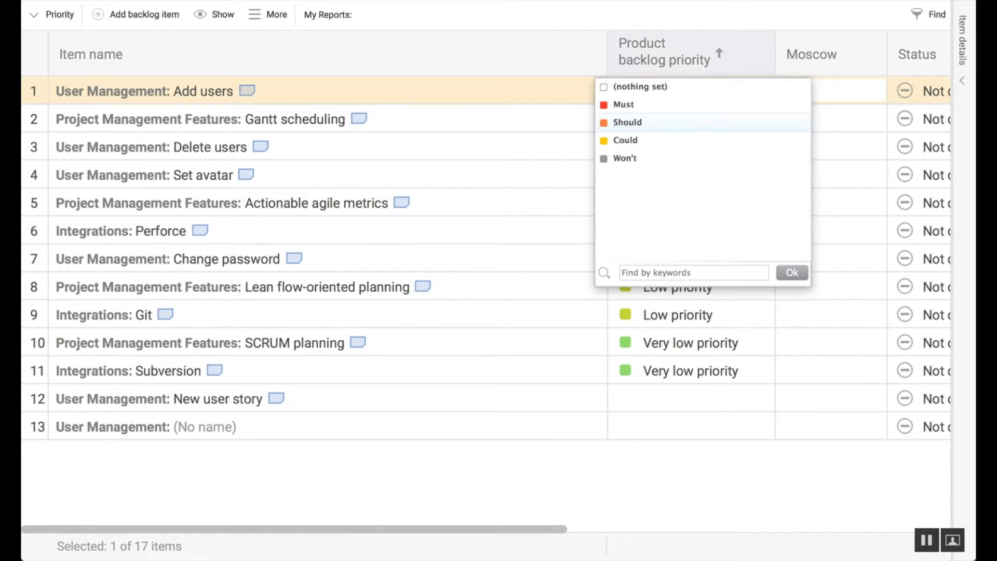
key(Down)
key(Down)
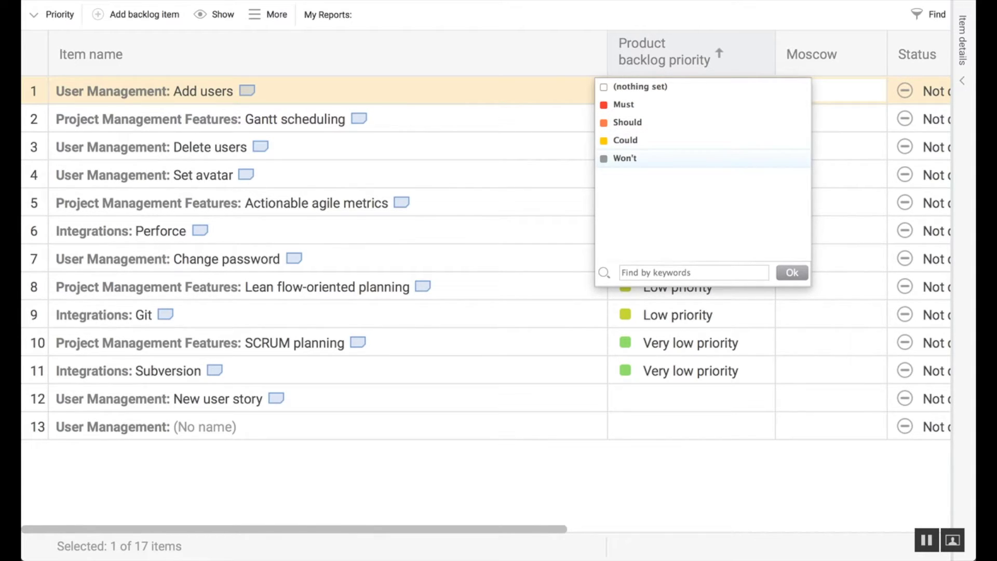
key(Down)
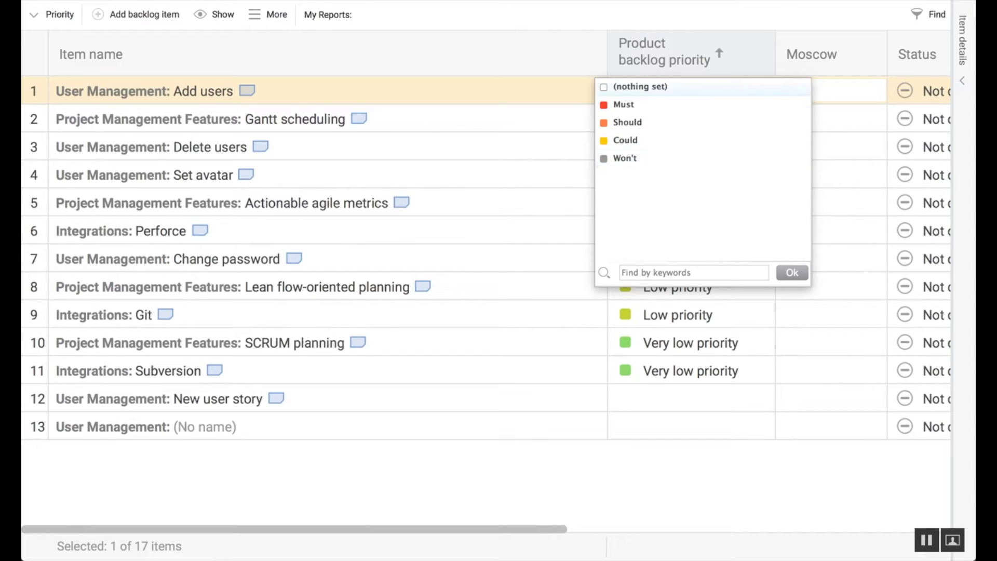
Review the Moscow column's drop list items in the product backlog customization settings.
click(268, 15)
click(348, 158)
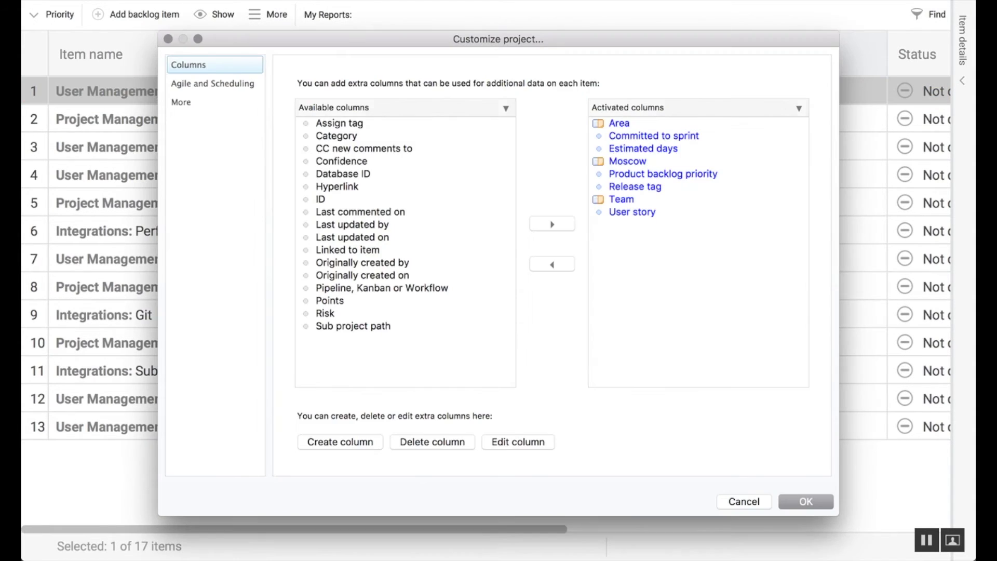
double_click(628, 161)
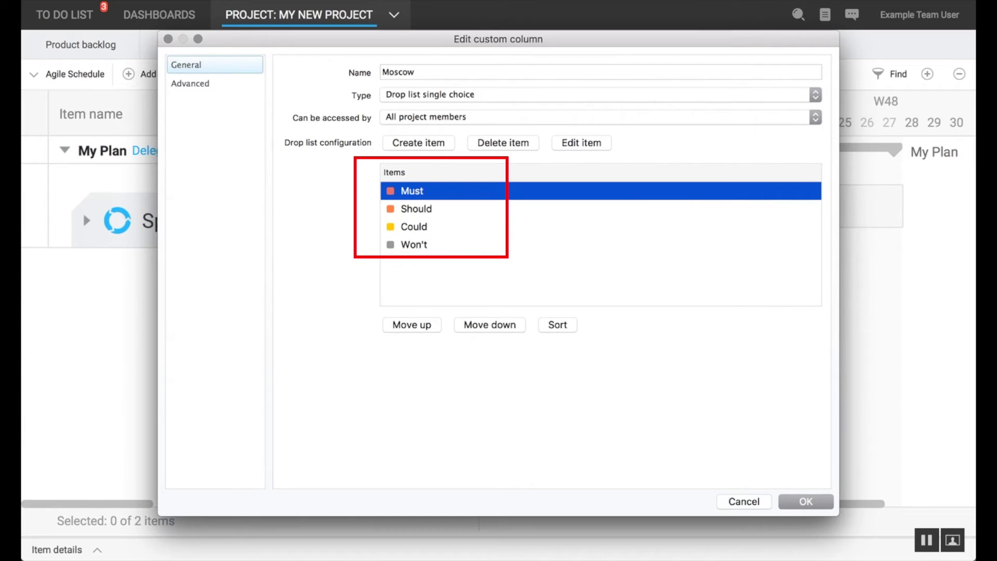
key(Down)
key(Down)
key(Down)
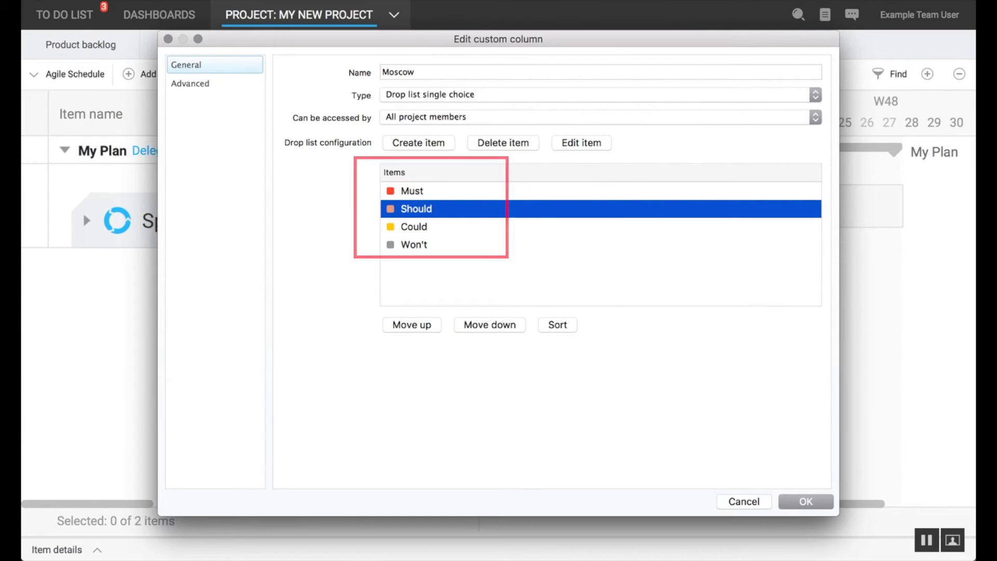
key(Up)
key(Up)
key(Up)
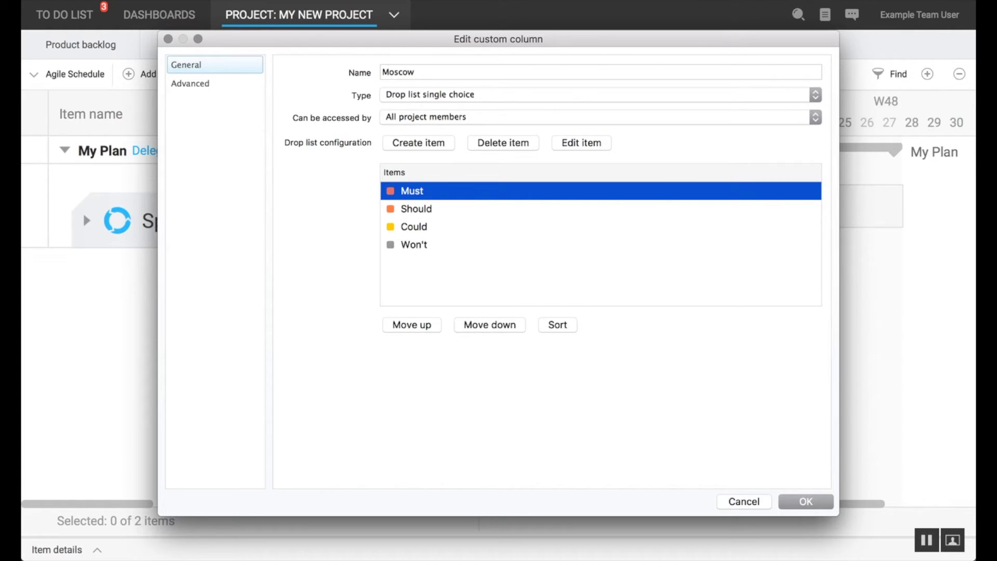
key(Return)
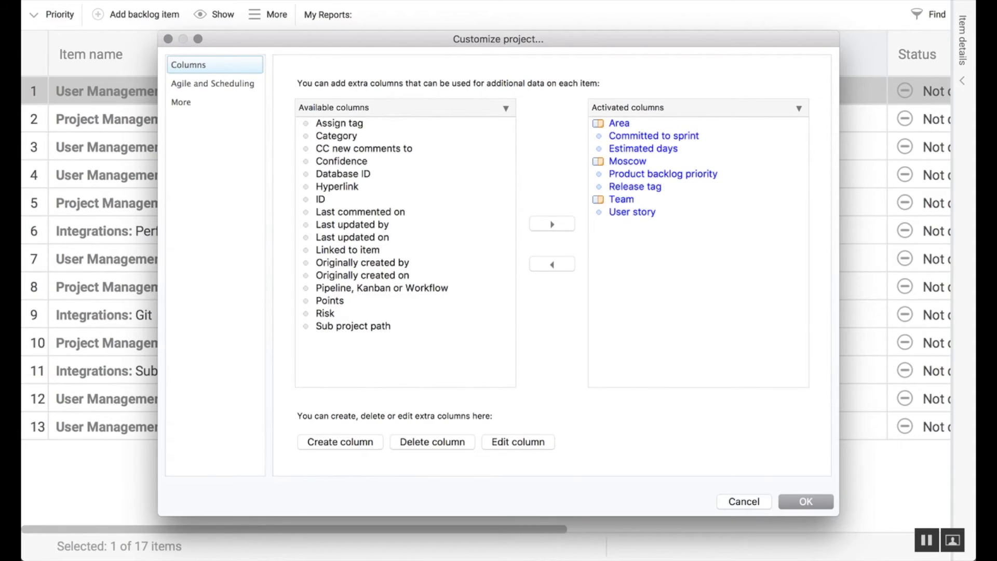
Use the Moscow column for product backlog priority and accept its removal from the project view.
click(213, 84)
click(593, 203)
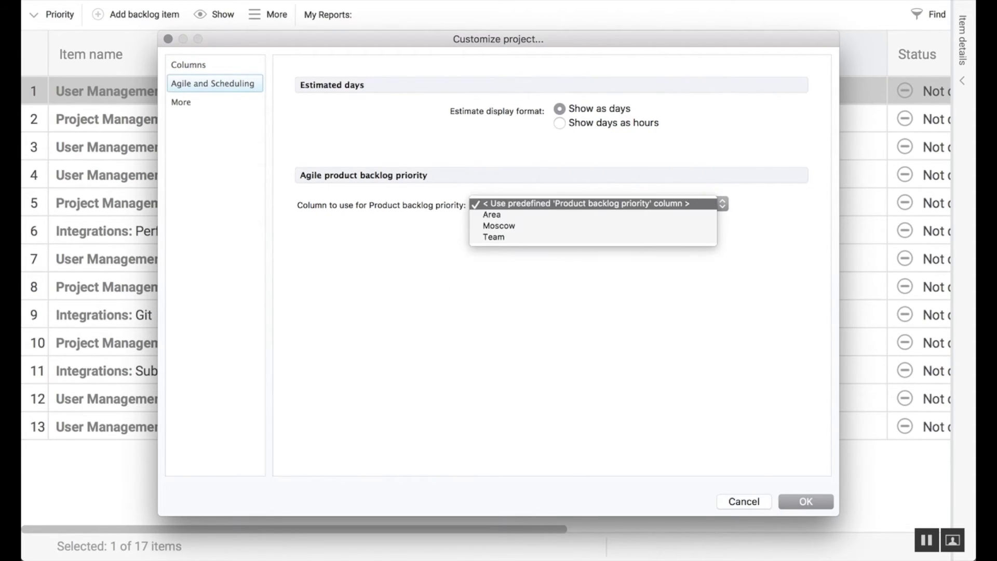
click(499, 226)
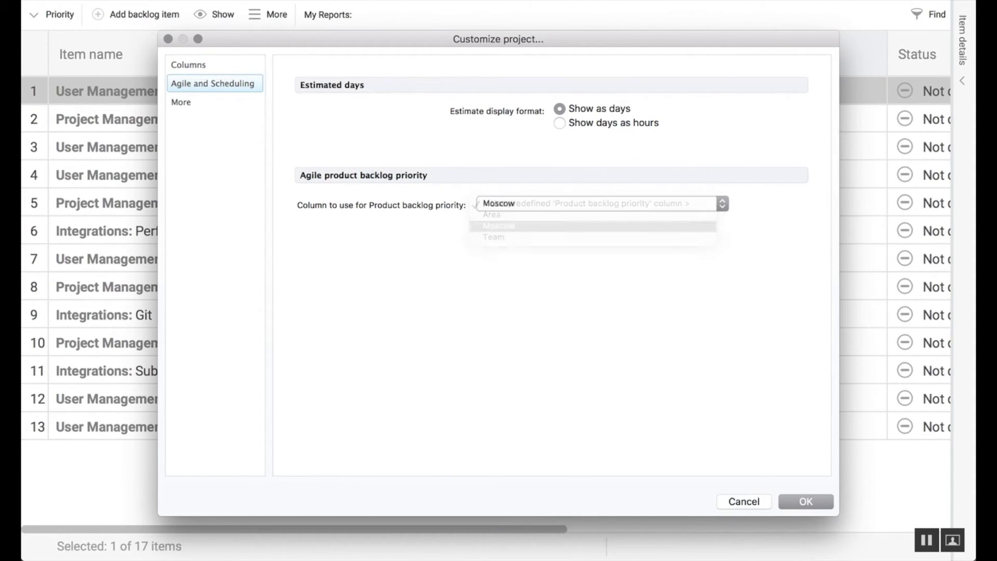
click(805, 502)
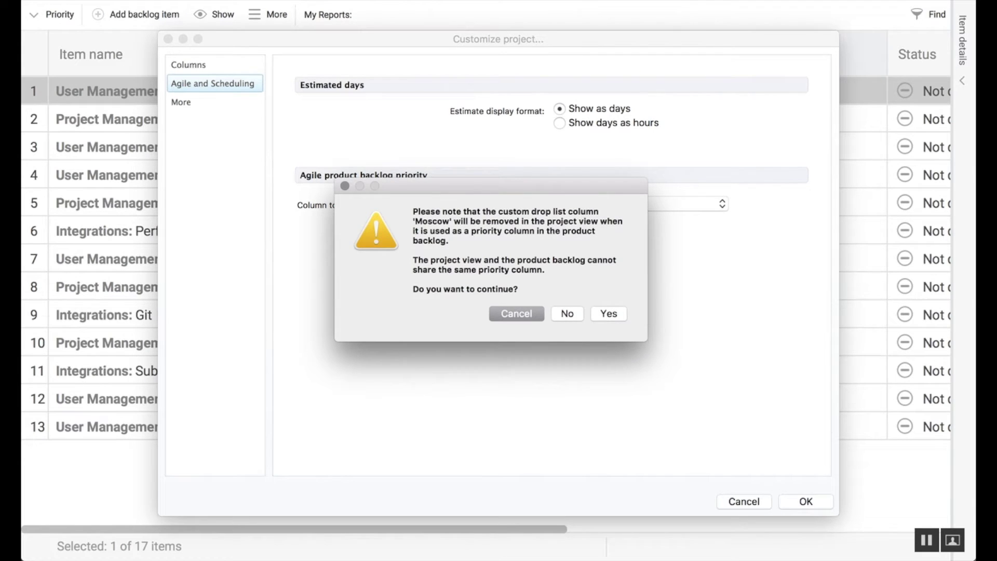
click(609, 313)
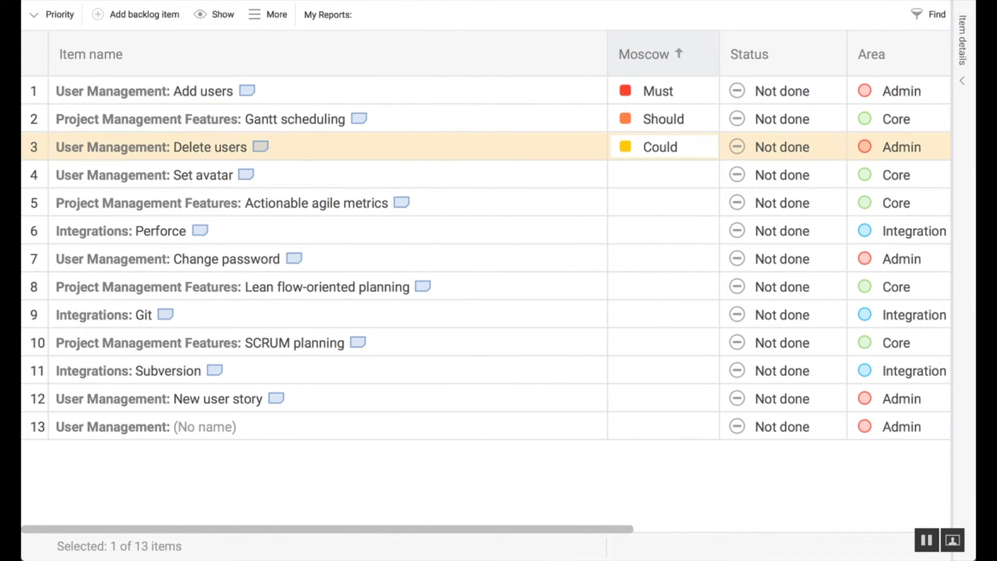
Move the Change password item up the priority list to the Gantt scheduling item's row.
drag(179, 259, 180, 117)
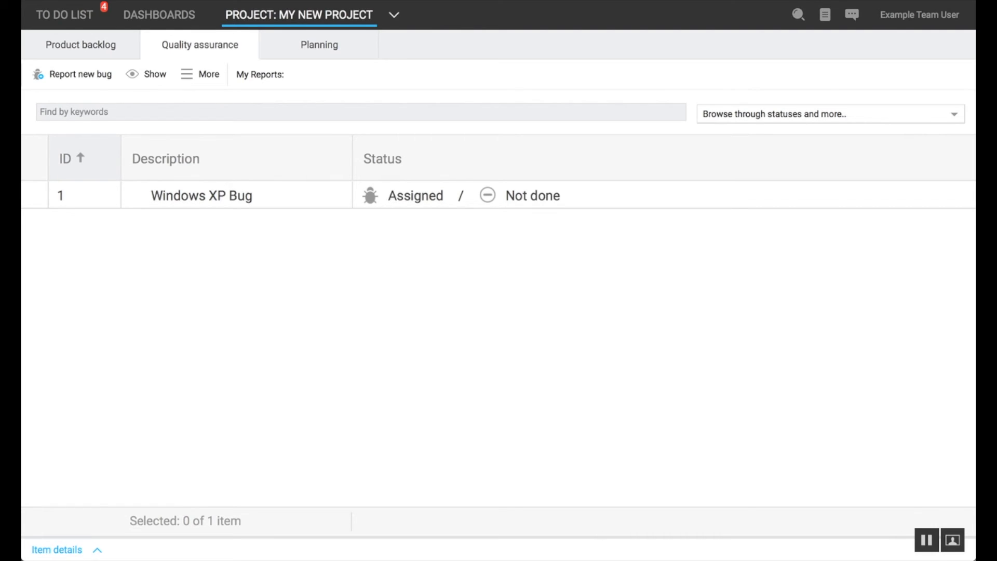
Look through the status choices offered for the Windows XP Bug in Quality assurance.
click(467, 196)
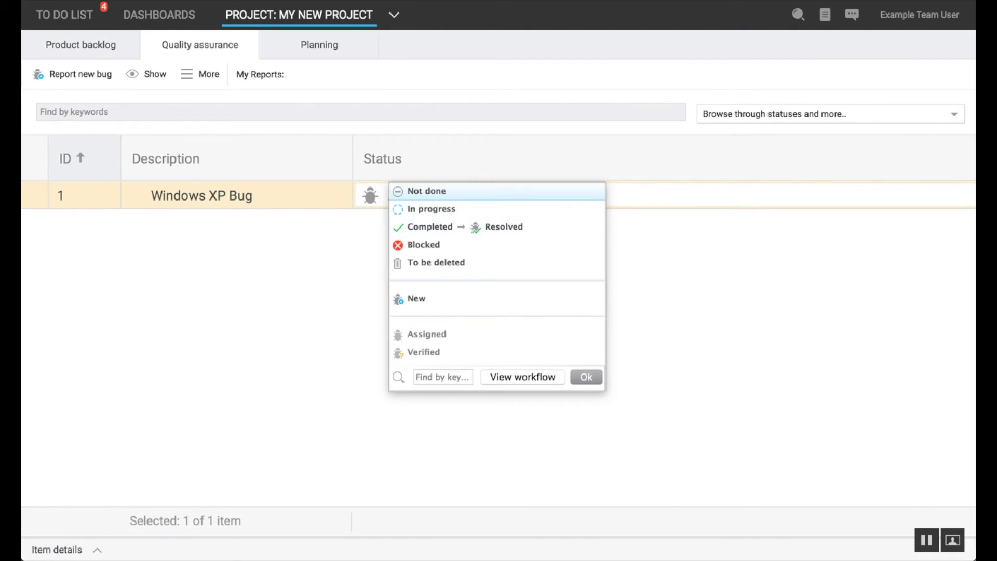
scroll(497, 262, down, 1)
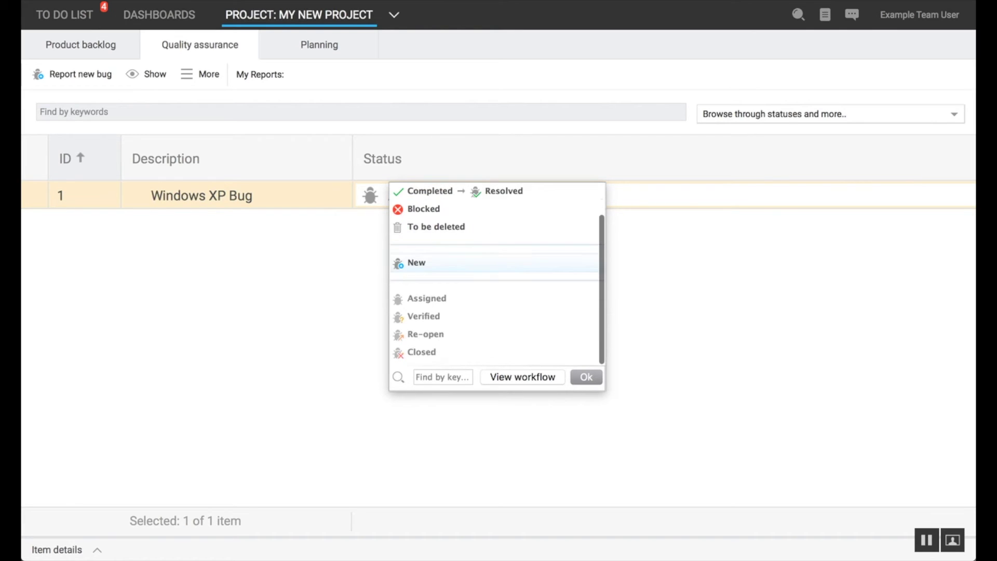
key(Escape)
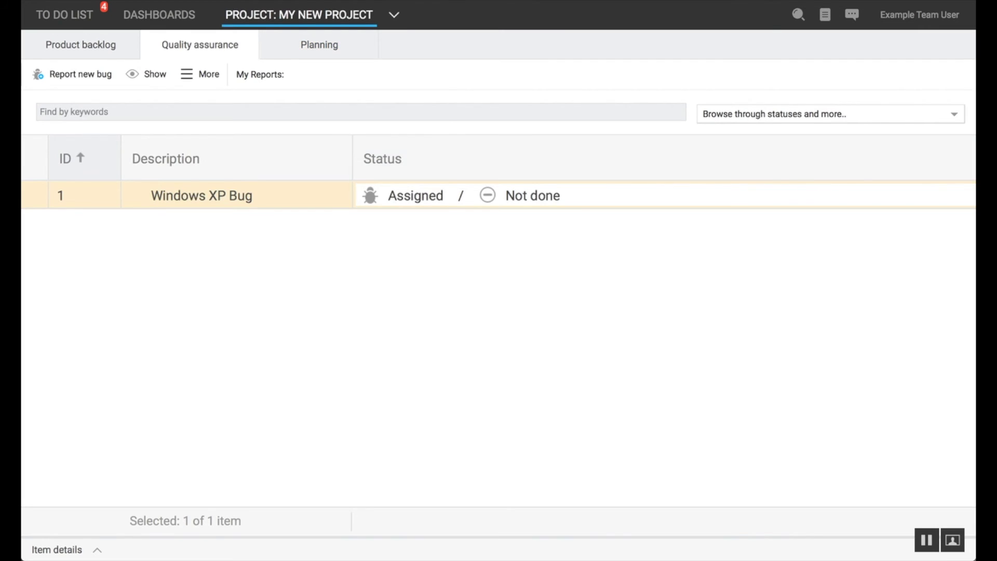
Edit the Bug workflow so that it hides the item status.
click(187, 74)
click(274, 217)
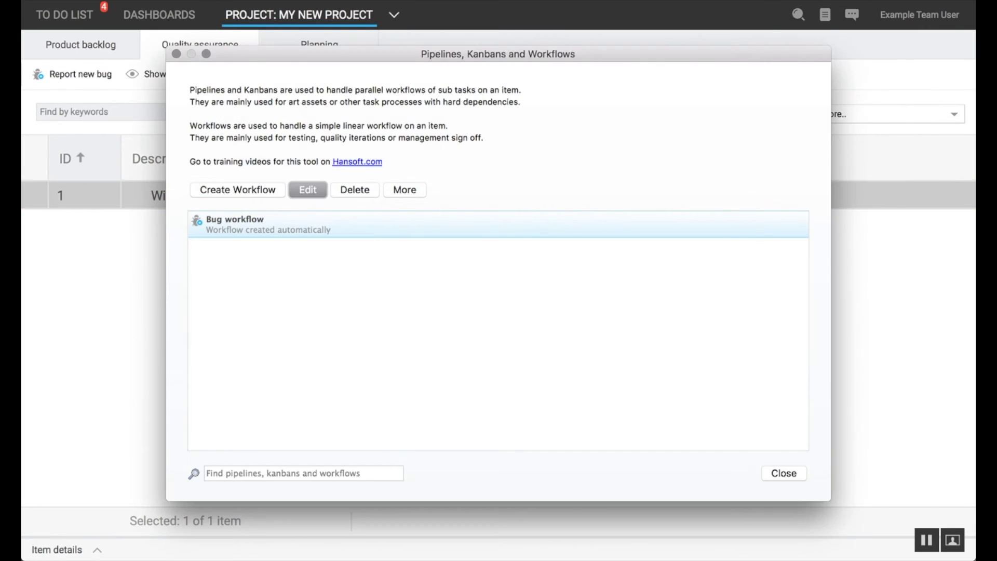
click(307, 189)
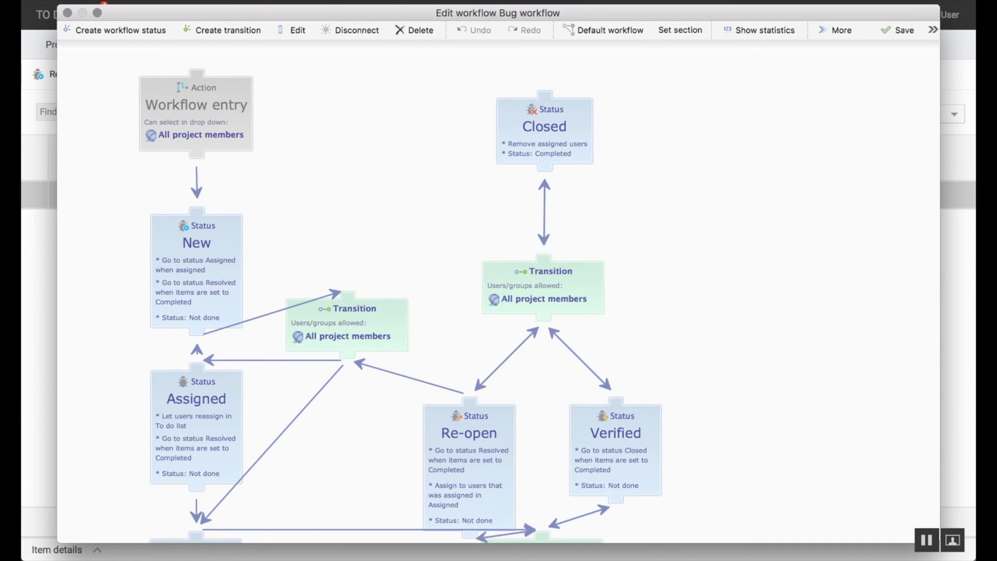
click(836, 30)
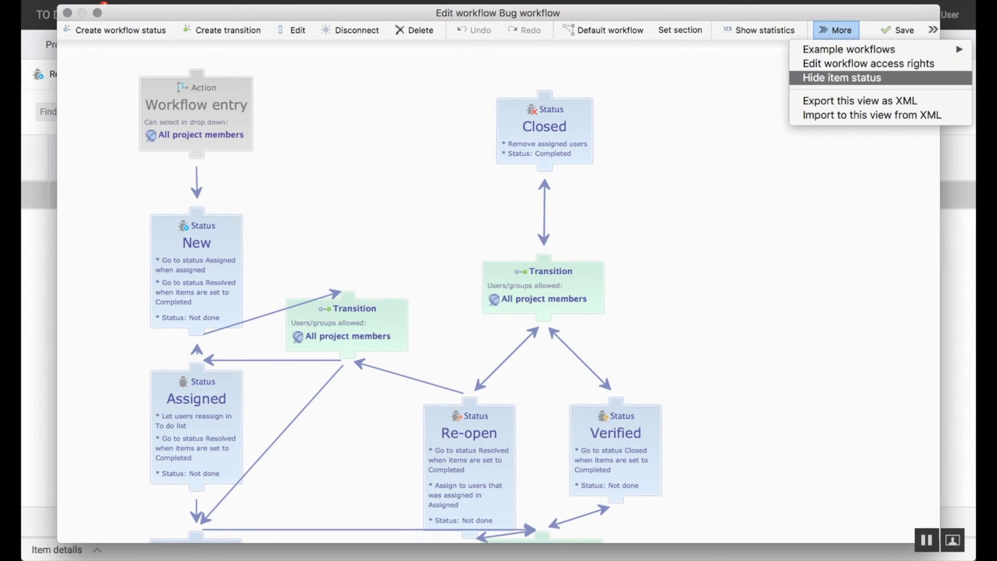
click(842, 78)
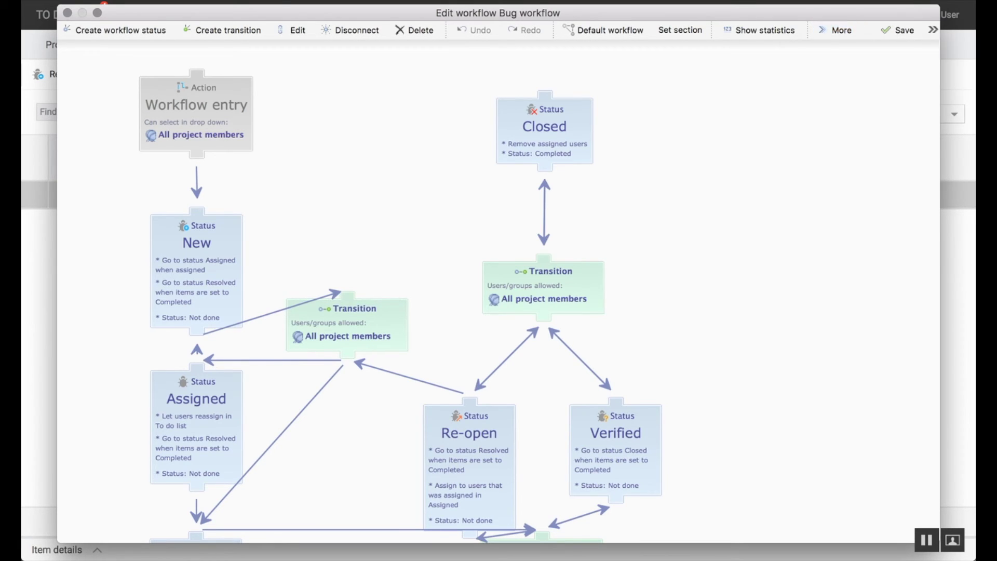
Examine the settings of the Closed status in the Bug workflow.
double_click(544, 126)
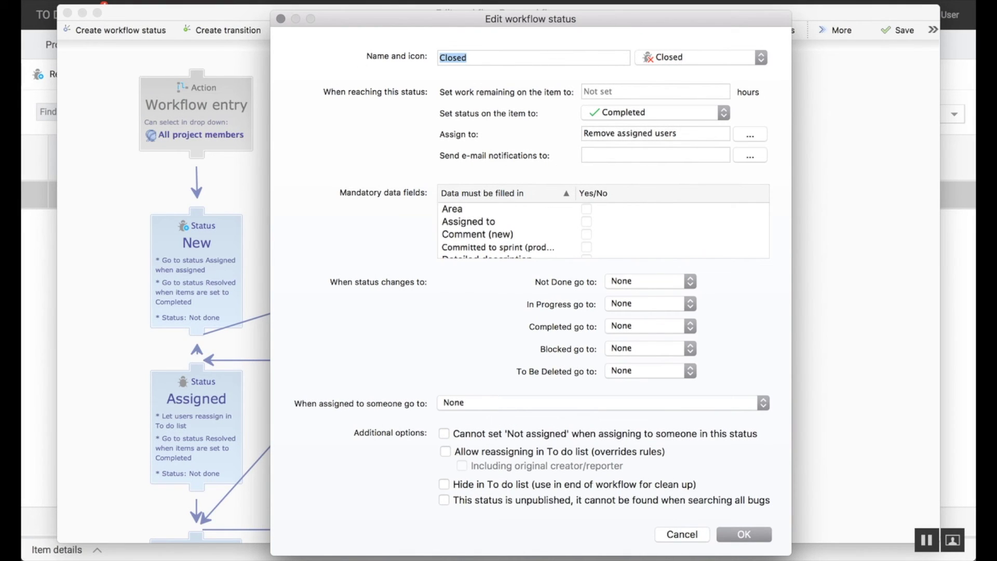
click(681, 535)
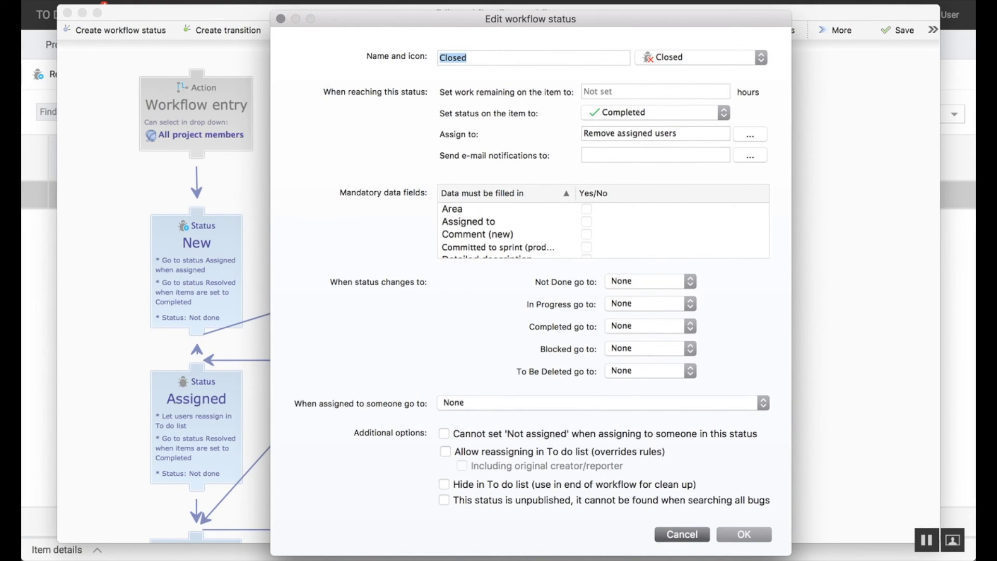
click(744, 535)
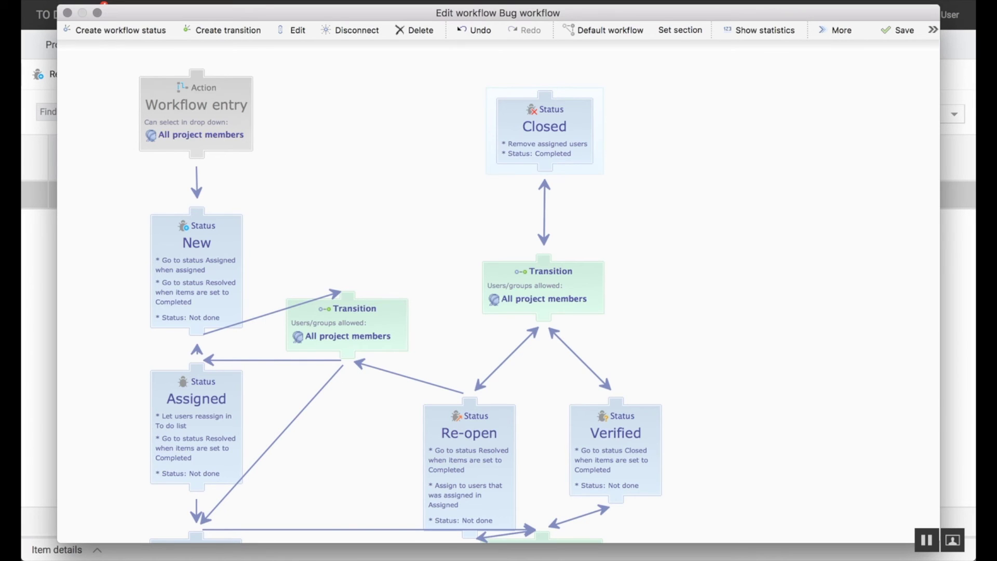
Save the Bug workflow, leave the workflow manager and open the Windows XP Bug's status choices.
click(898, 30)
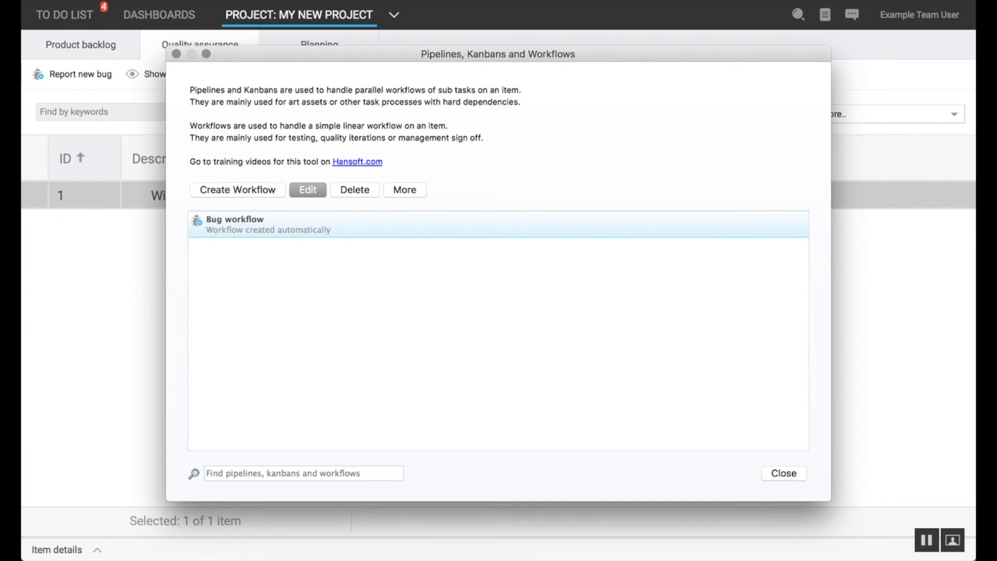
click(783, 473)
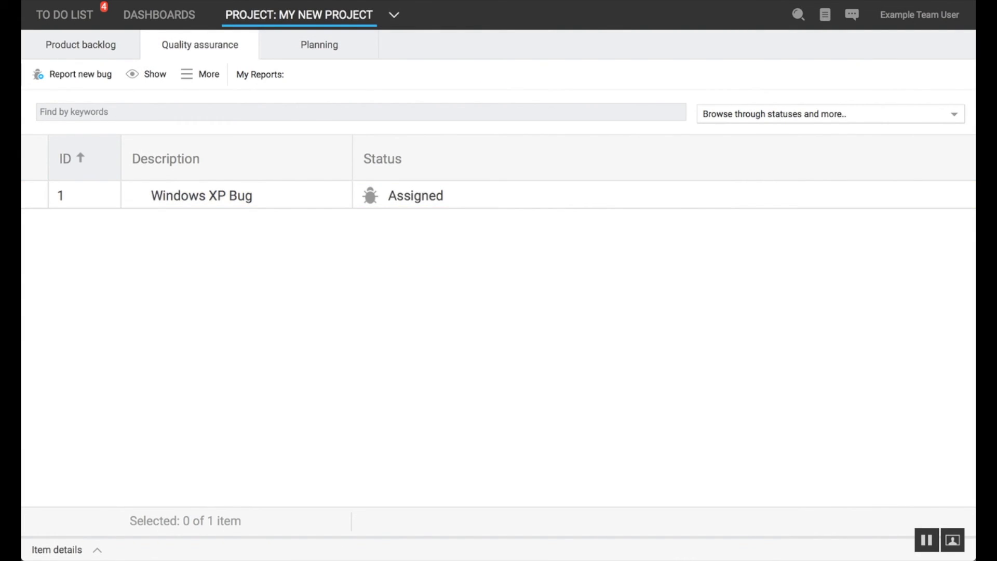
click(415, 196)
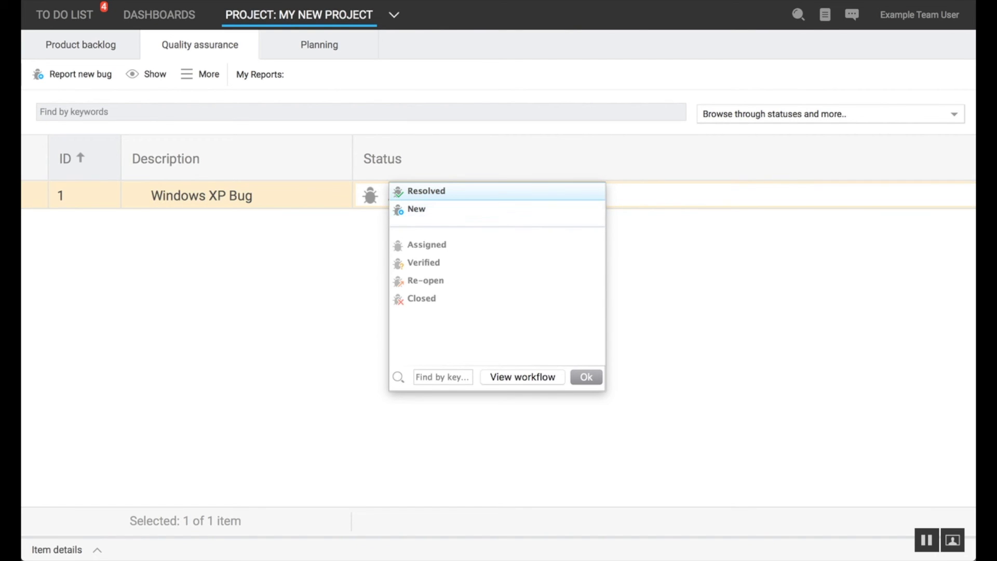